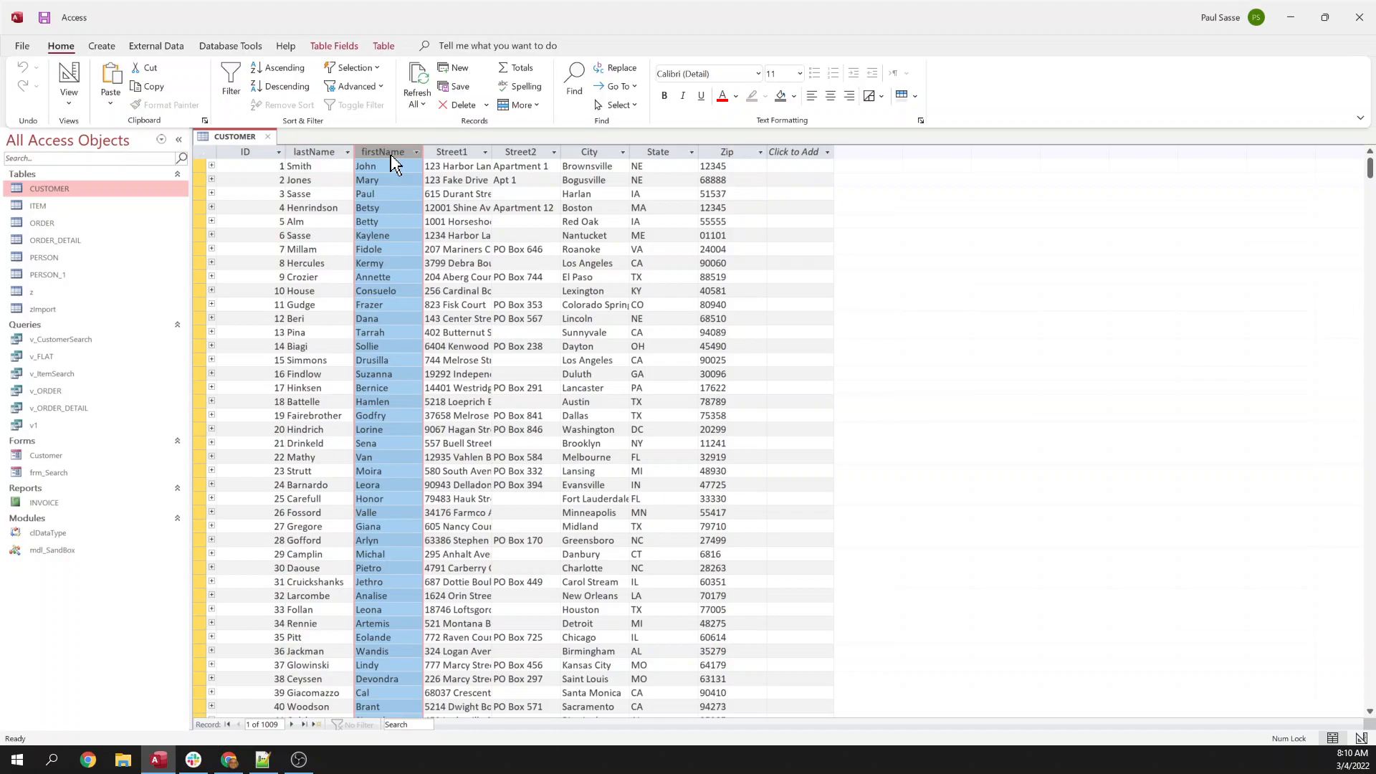
- Close the CUSTOMER table without saving its layout changes
left_click(263, 159)
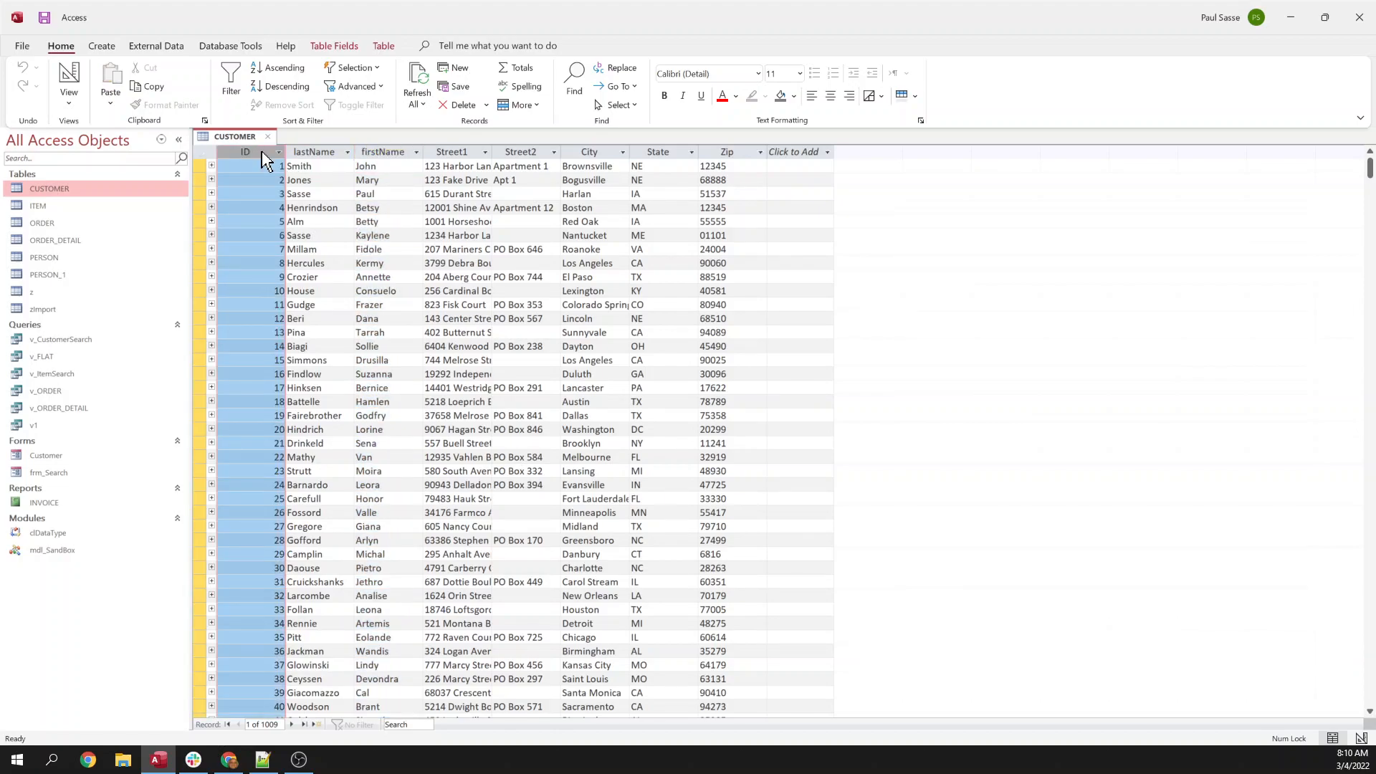
double_click(492, 146)
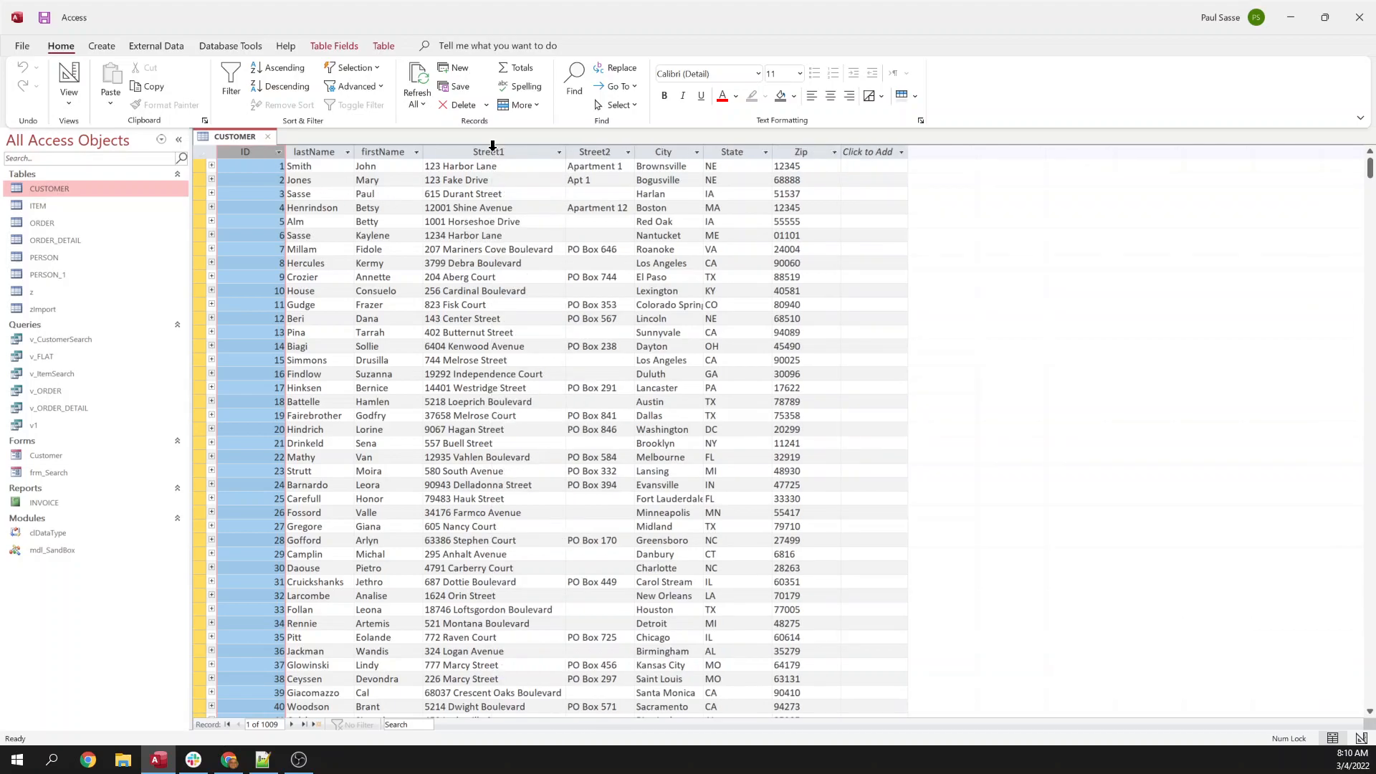
left_click(268, 136)
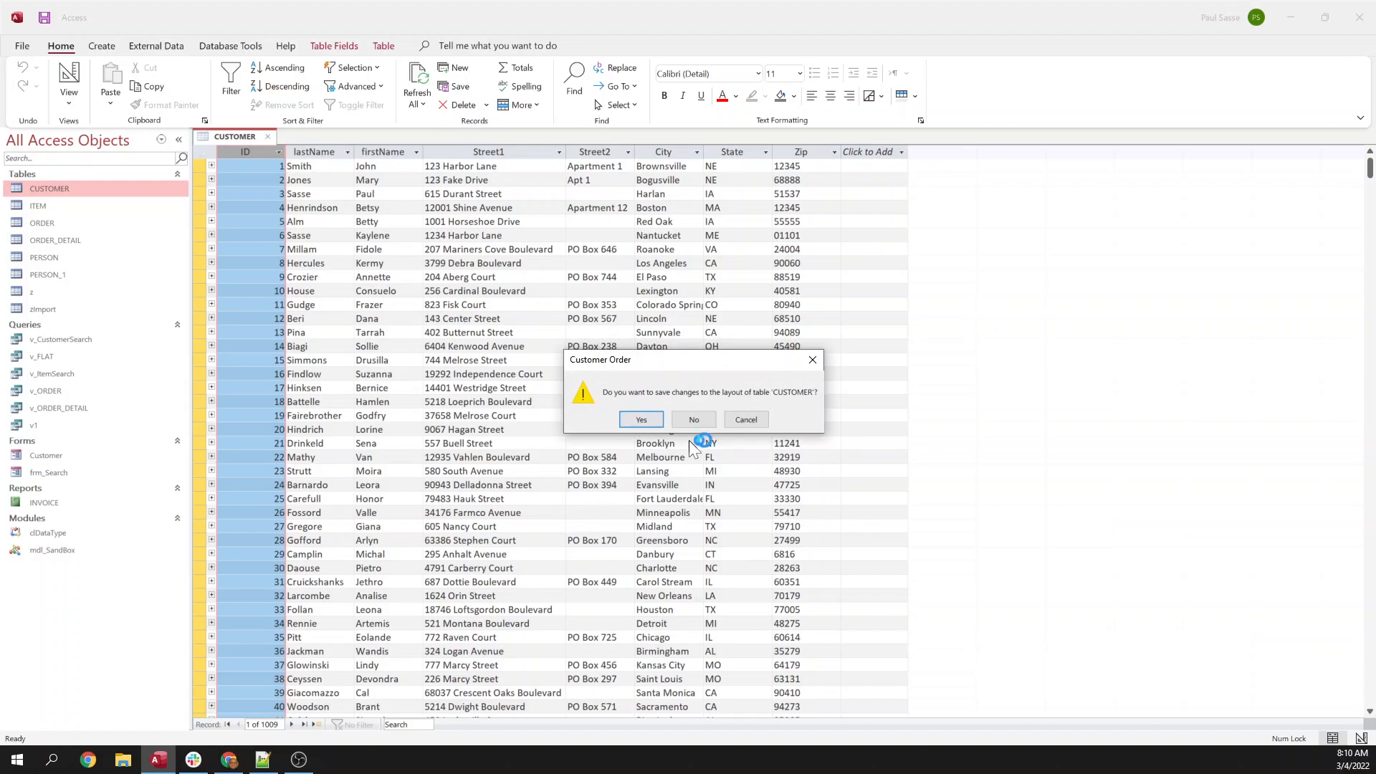
left_click(679, 421)
- Create a new query in Design view based on the CUSTOMER table and enlarge its field list to show every field
left_click(103, 46)
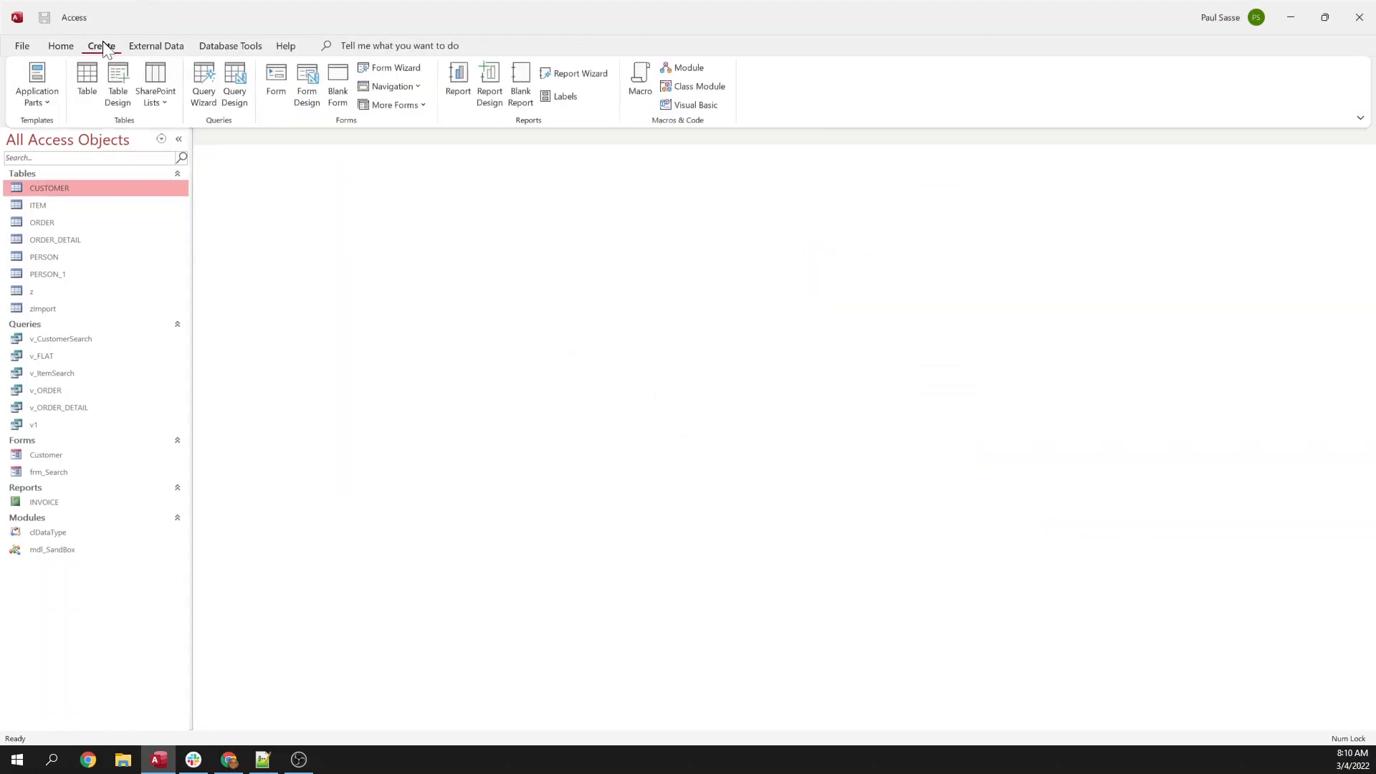
left_click(239, 84)
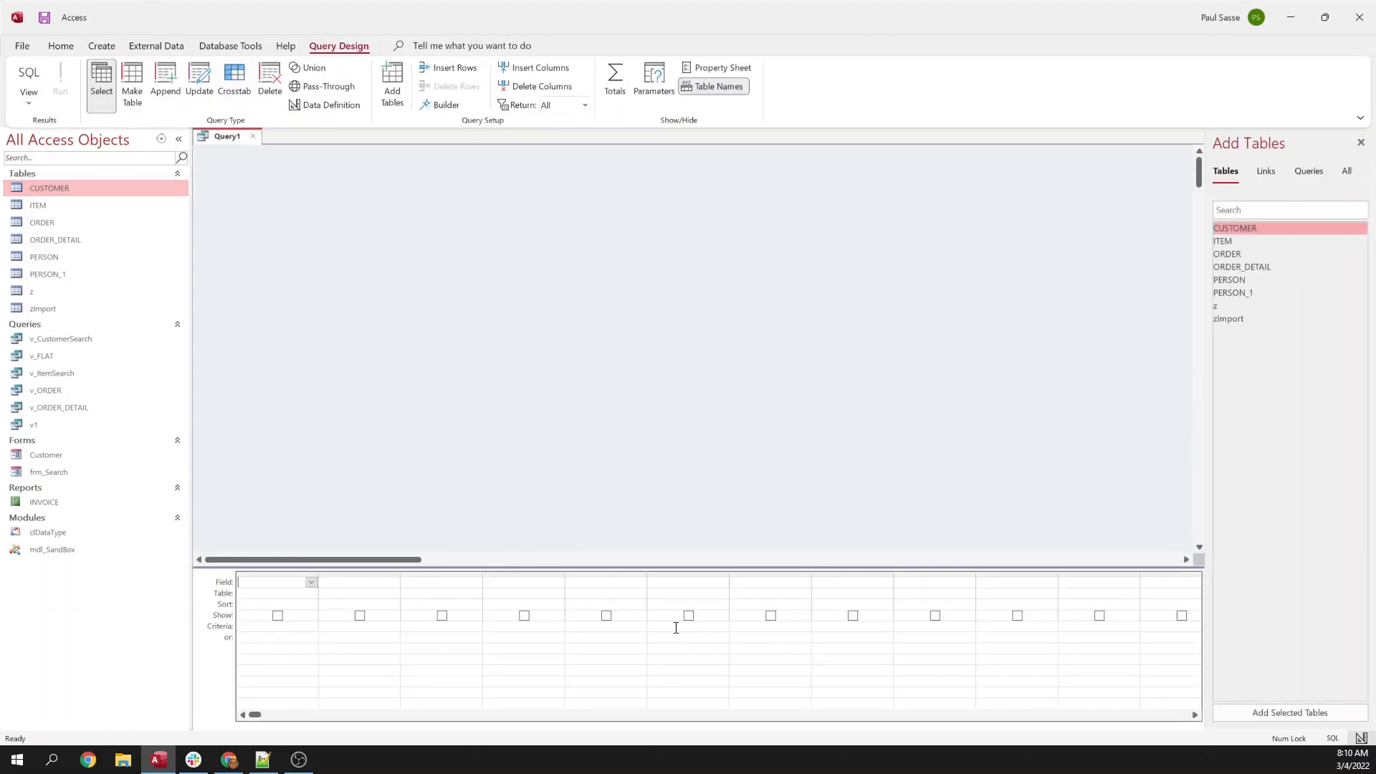
left_click_drag(34, 186, 376, 215)
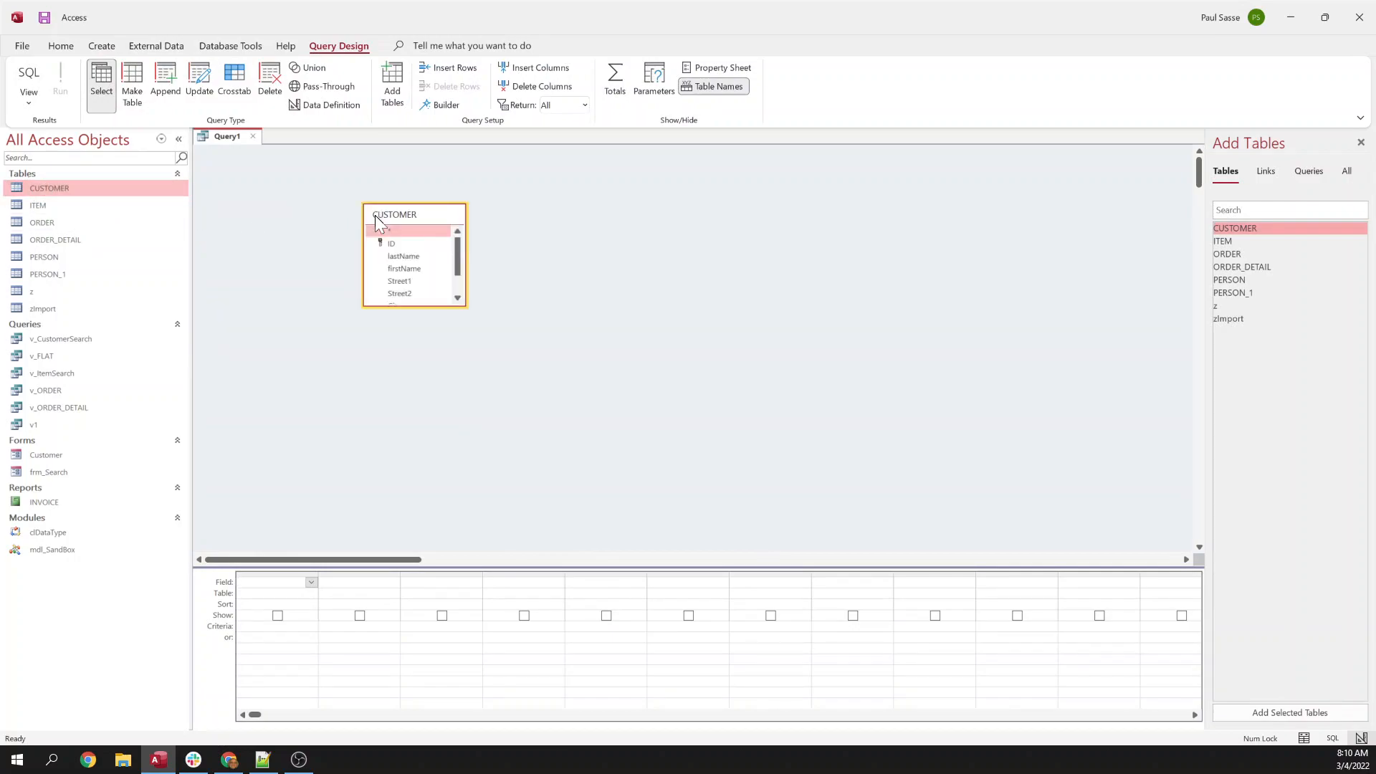
left_click_drag(466, 306, 632, 425)
- Add the calculated field spiID: "SPI-" & [id] as the query's first column
left_click(289, 587)
type("spiID:")
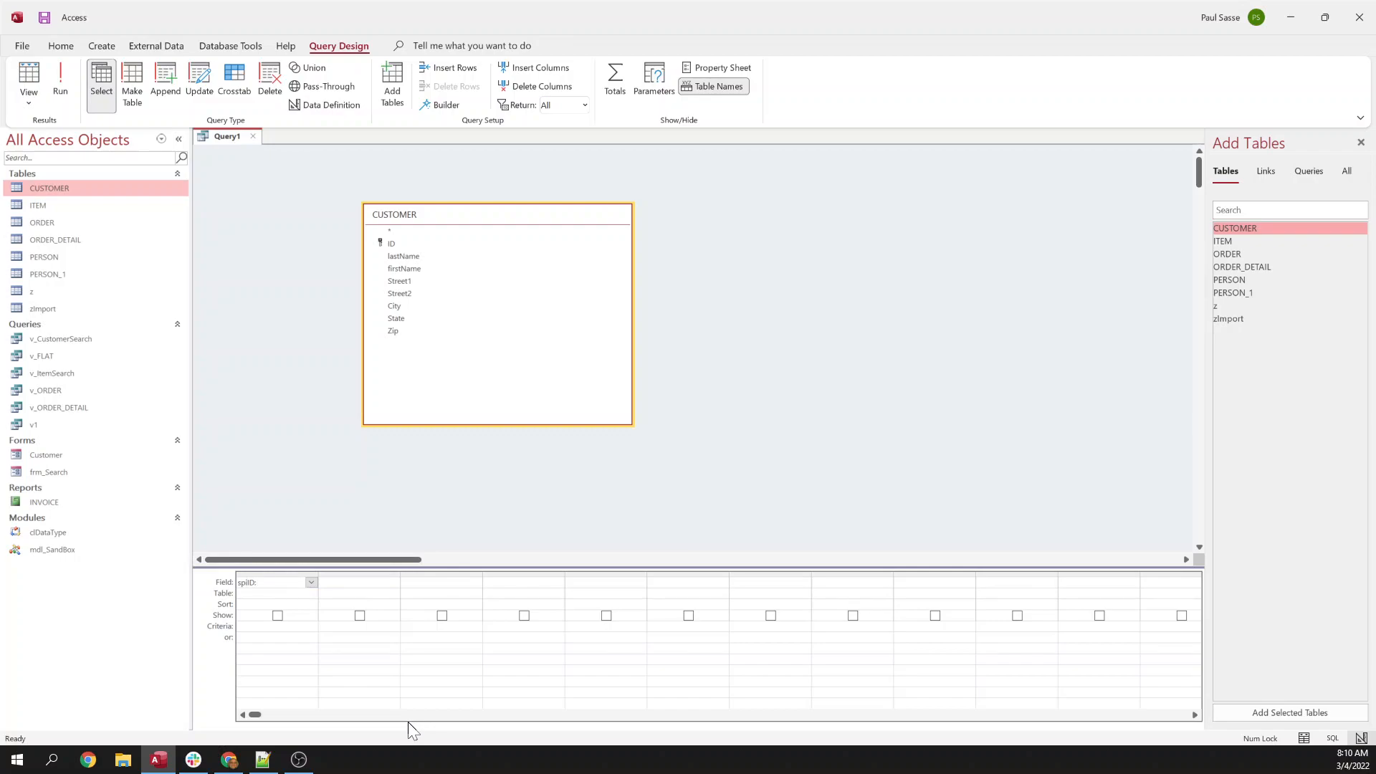
double_click(271, 584)
type("spiID: [id")
type("] &")
key("BackSpace")
key("BackSpace")
key("BackSpace")
key("BackSpace")
key("BackSpace")
key("BackSpace")
key("BackSpace")
key("BackSpace")
type("O& [id]")
key("Tab")
left_click(305, 676)
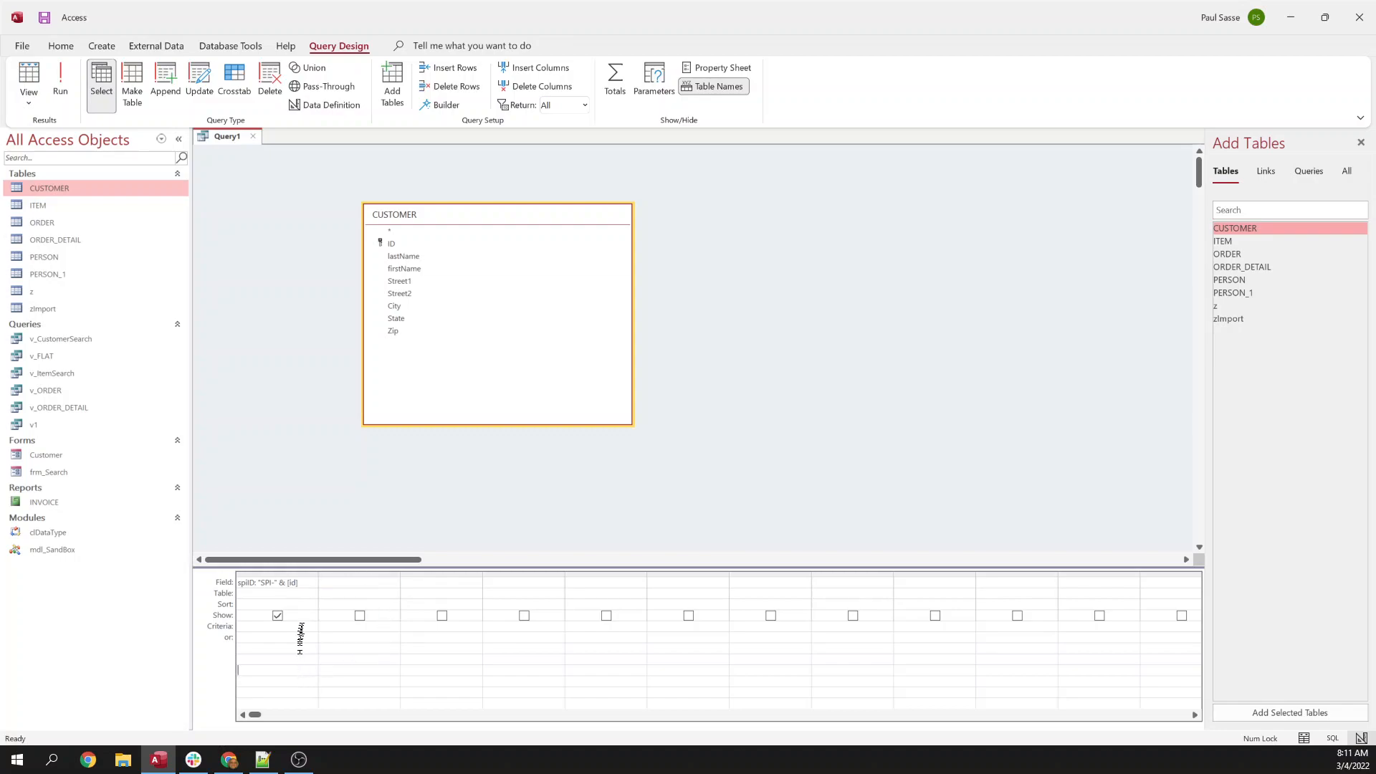
- Review the alias, prefix text, ampersand and field reference of the spiID expression in the Zoom window
left_click(311, 584)
left_click(310, 582)
key("shift+F2")
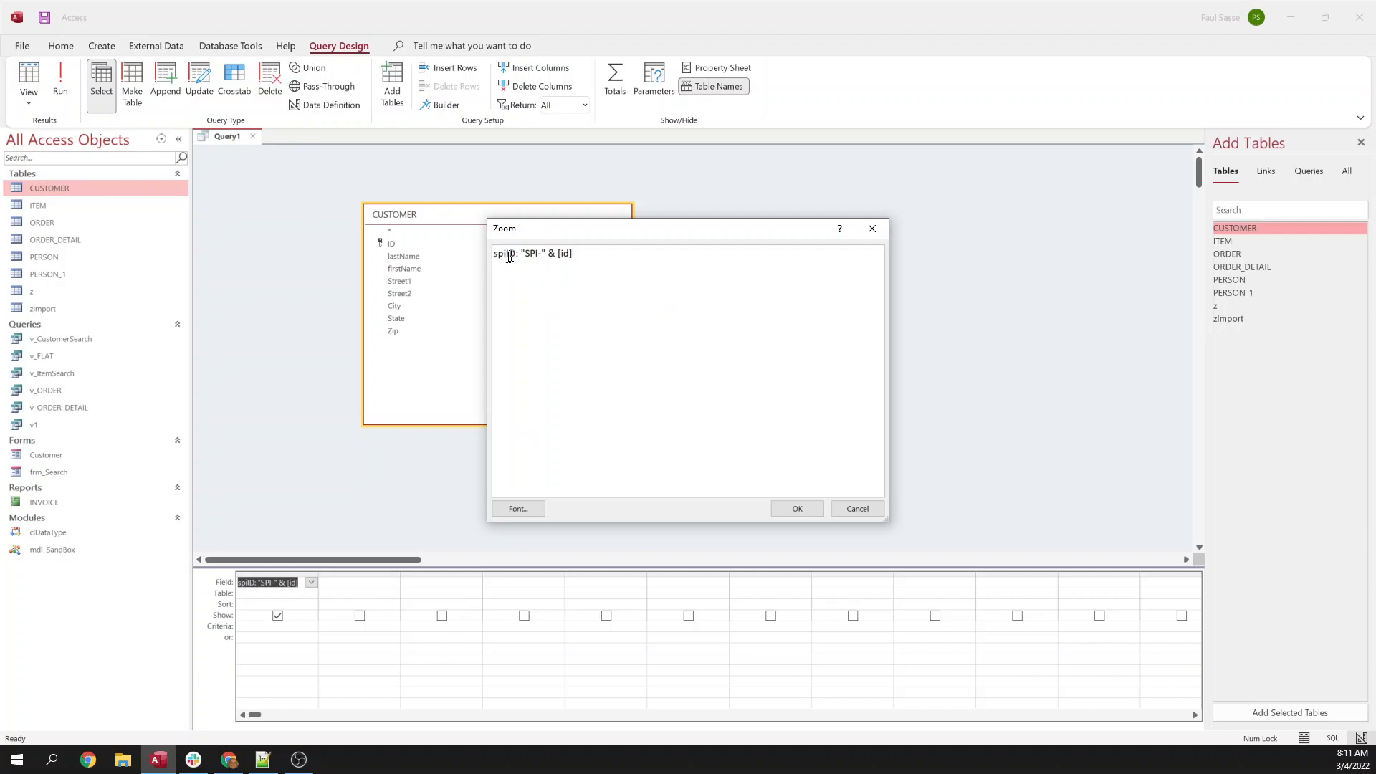
mouse_move(510, 254)
left_mouse_down()
mouse_move(521, 255)
mouse_move(483, 254)
left_mouse_up()
left_click(619, 339)
left_click_drag(520, 253, 546, 253)
left_click(556, 255)
double_click(571, 254)
left_click(796, 509)
- Preview the spiID column in Datasheet view and return to the query design
right_click(227, 144)
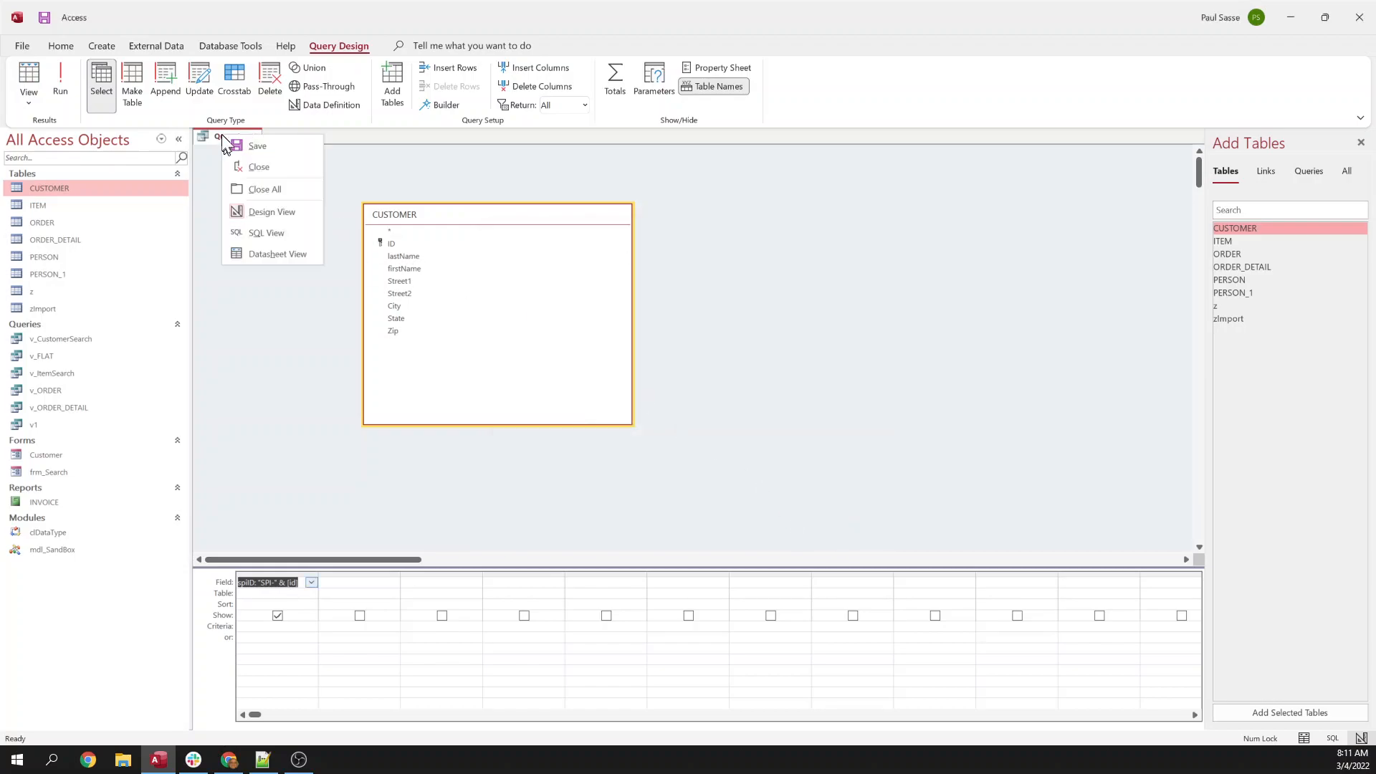
left_click(281, 250)
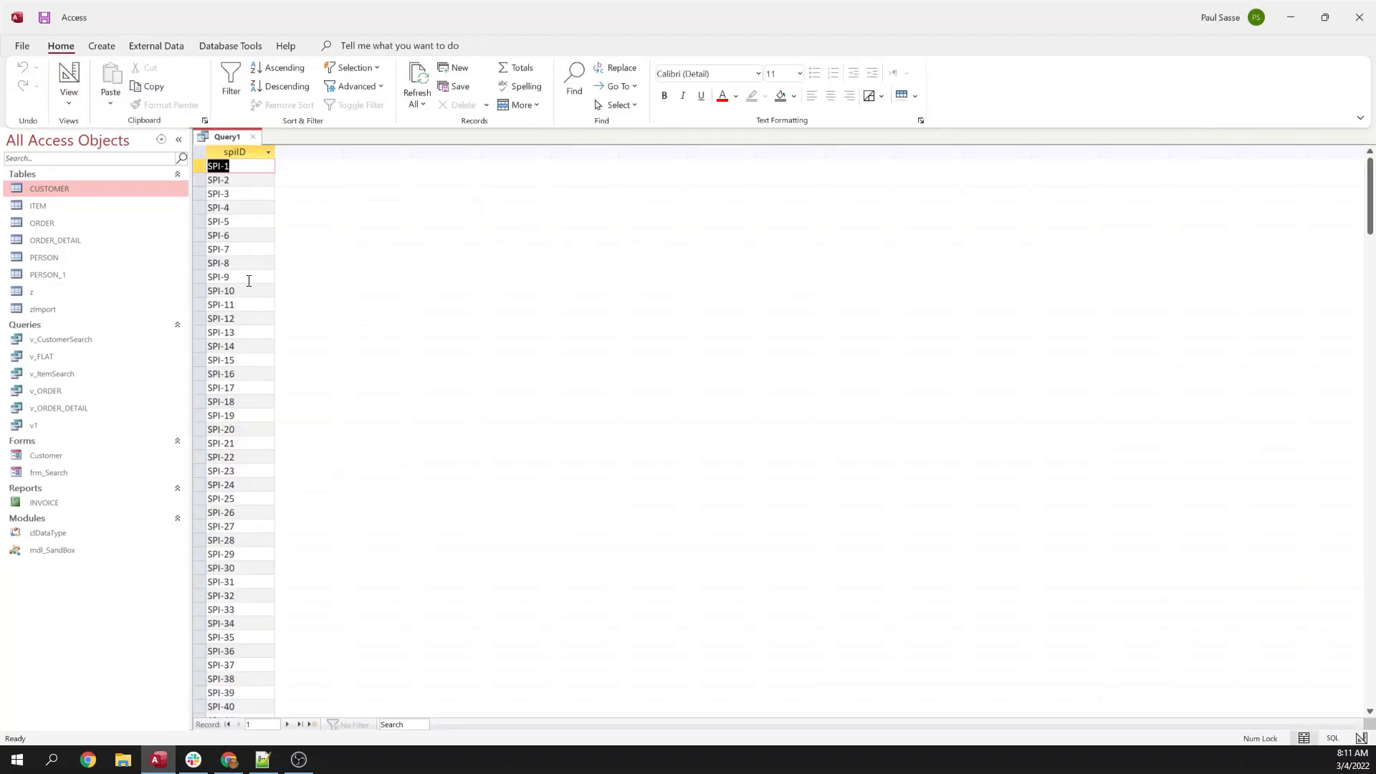
right_click(215, 136)
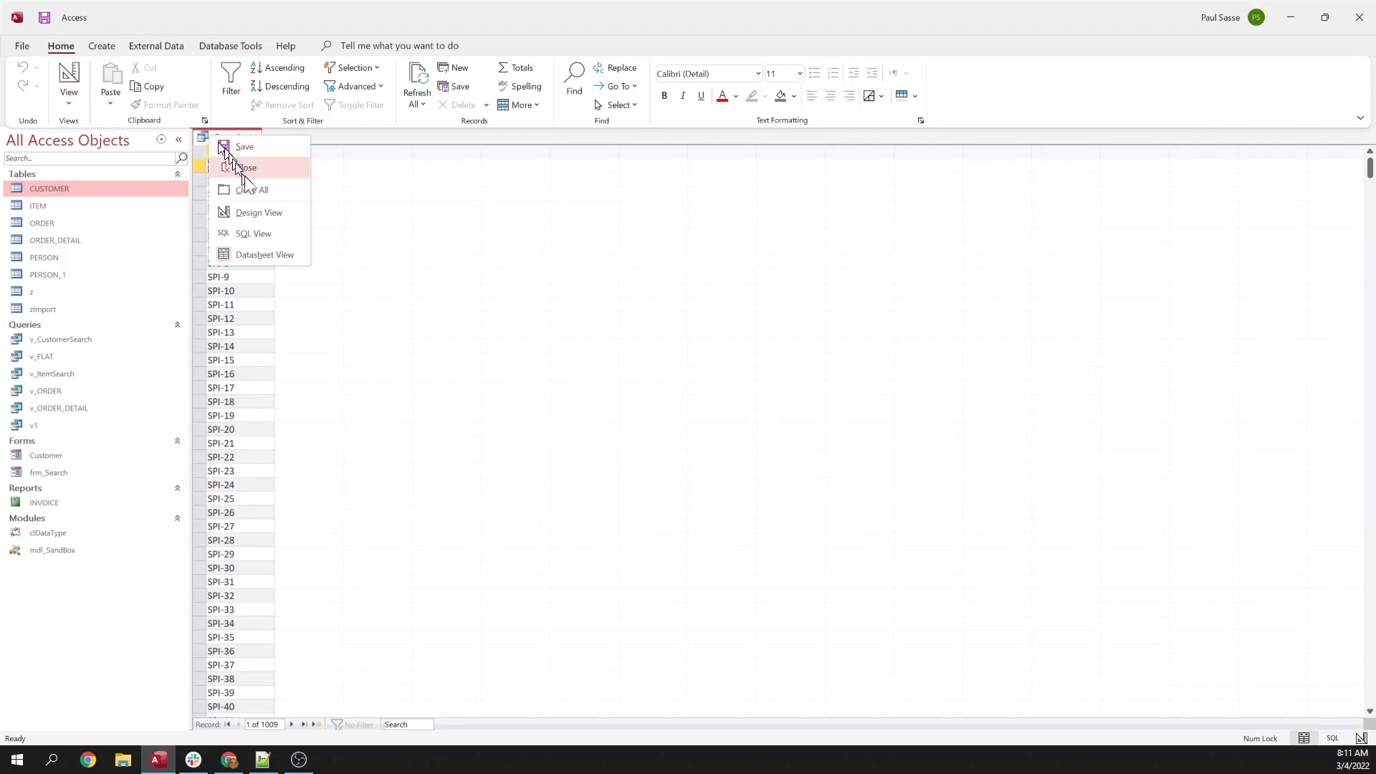
left_click(261, 213)
- Add the ID field beside the spiID column and compare both columns in Datasheet view
left_click_drag(397, 244, 357, 583)
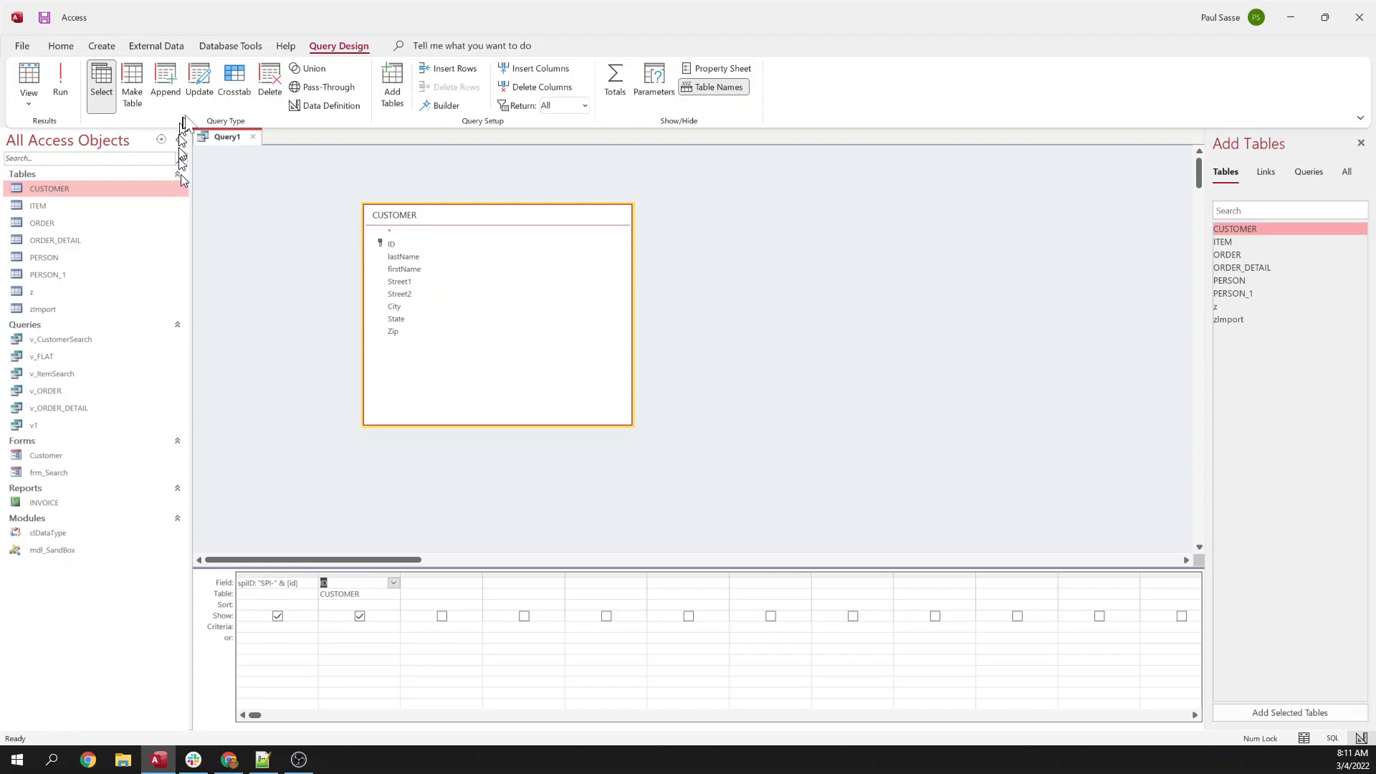
right_click(221, 137)
left_click(265, 248)
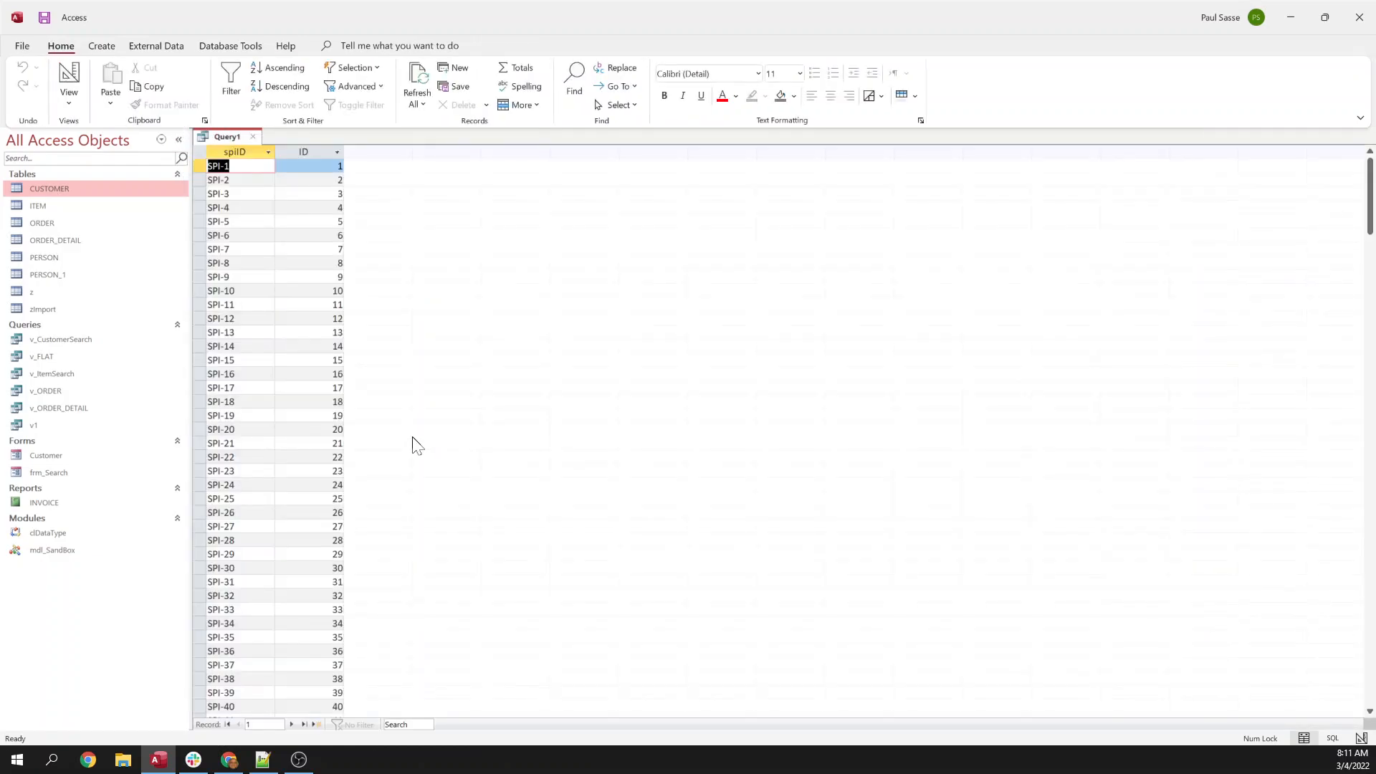
left_click(244, 225)
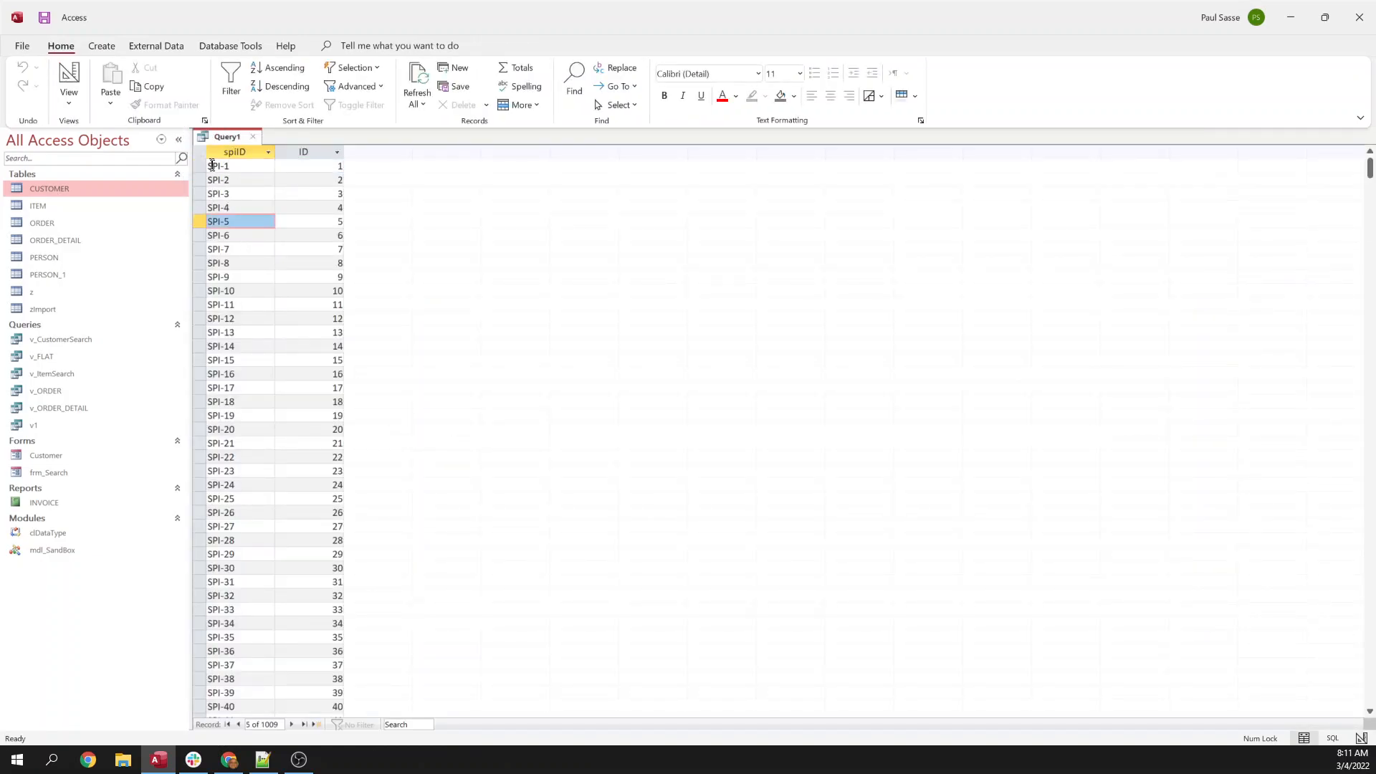
left_click(333, 168)
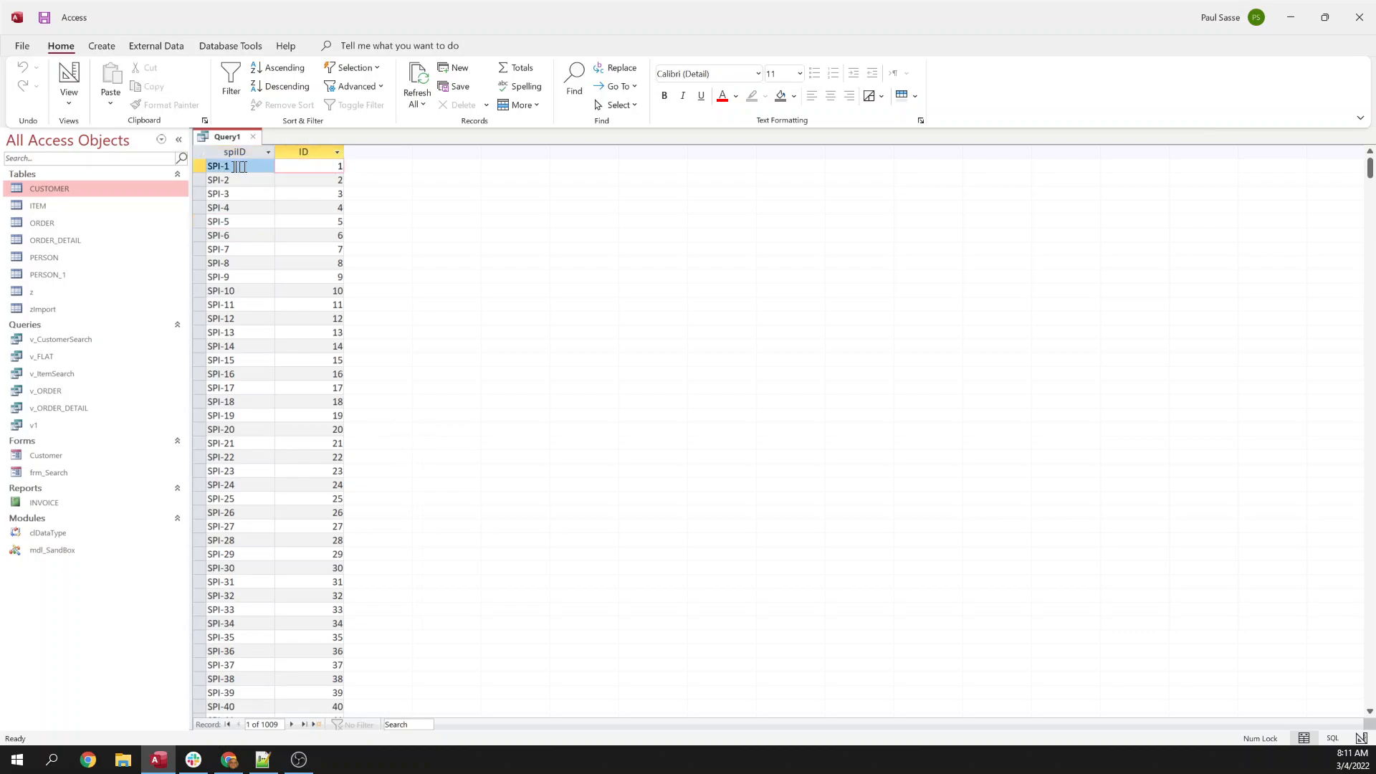
- Rewrite the query's SELECT list in SQL view as "SPI-" & [ID] as spiID, ID
right_click(228, 137)
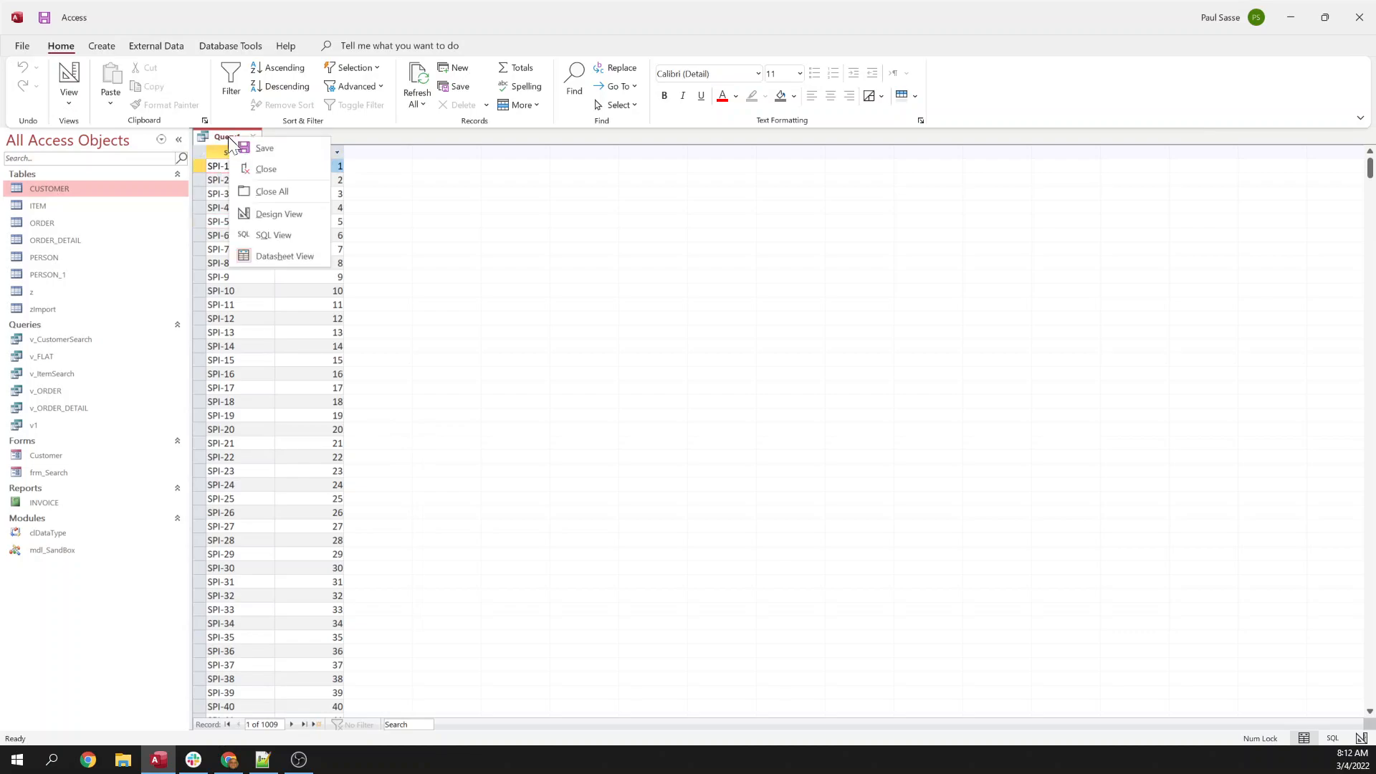
left_click(276, 215)
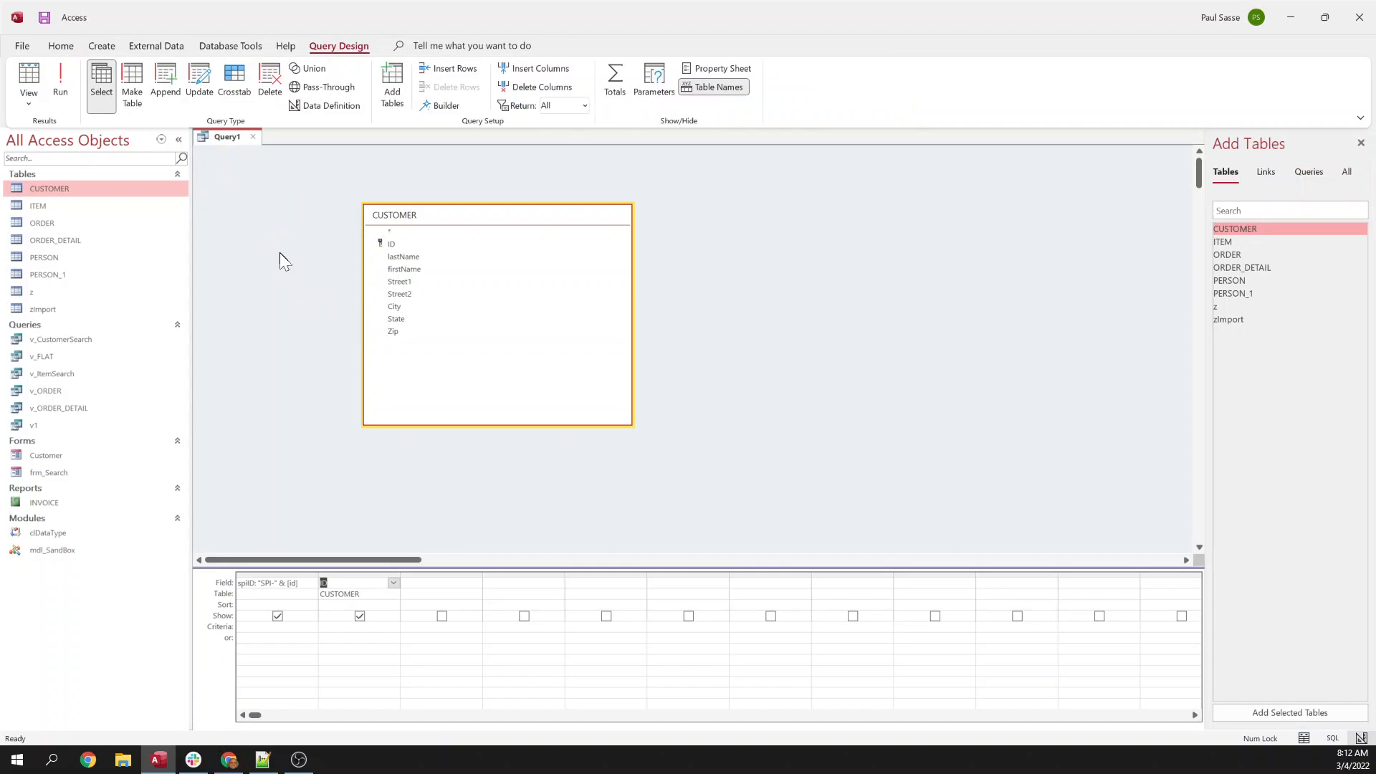
right_click(279, 252)
left_click(307, 260)
key("ctrl+End")
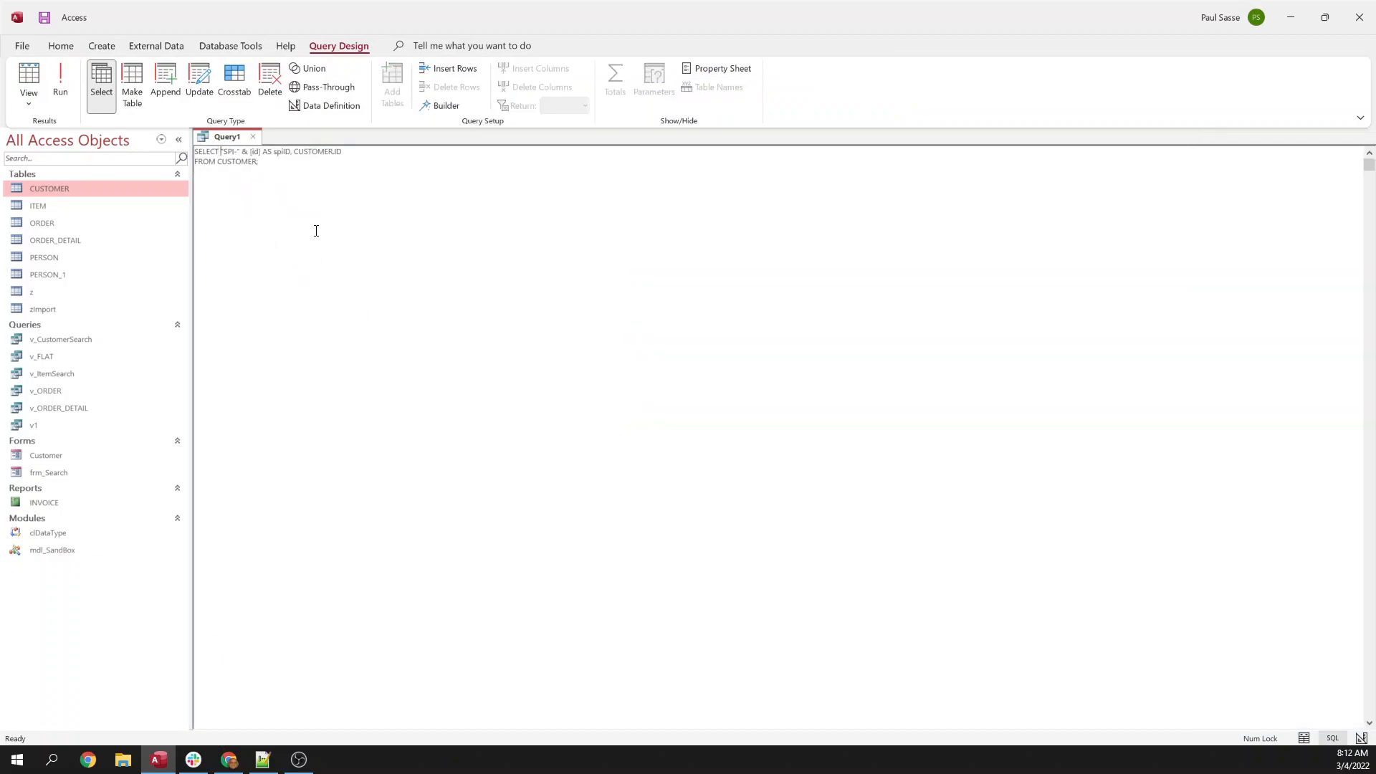
key("shift+End")
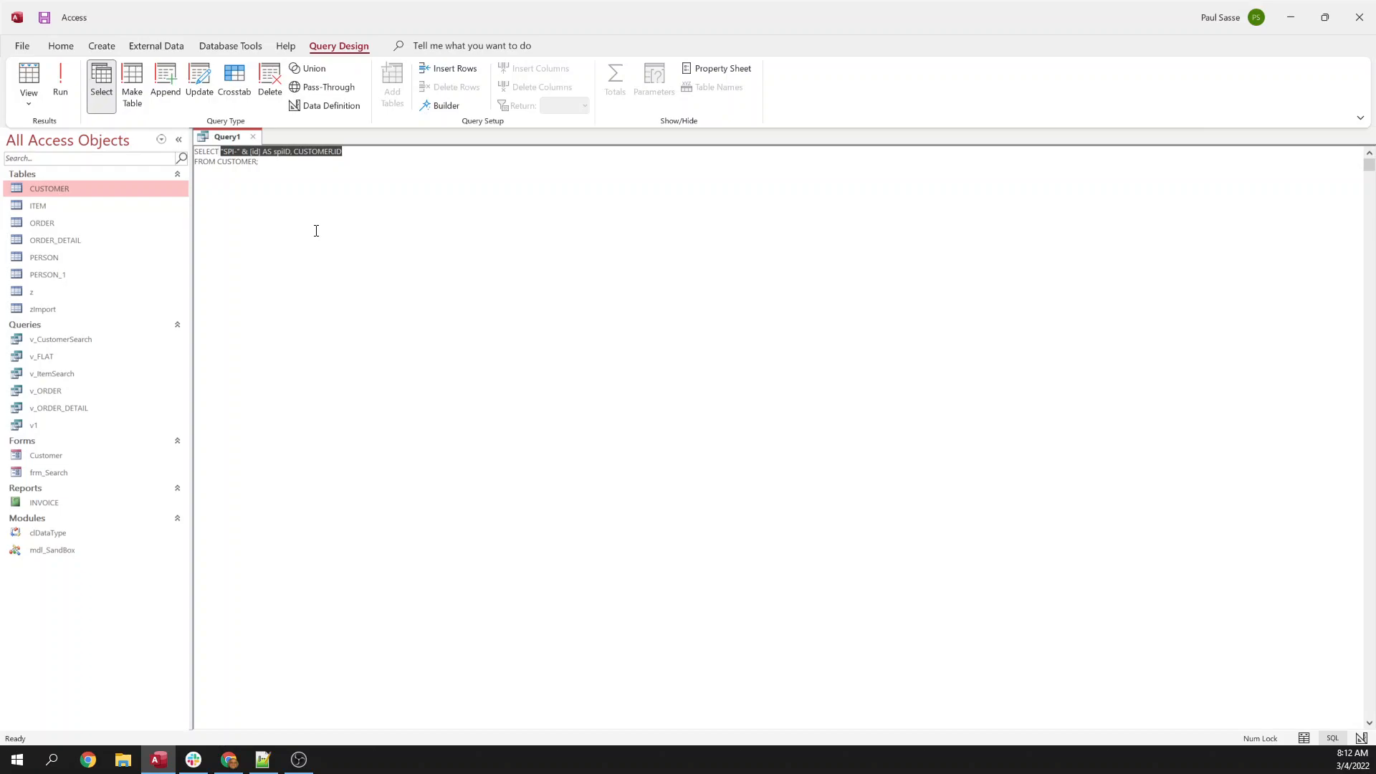
type("S")
type("*")
type("PI")
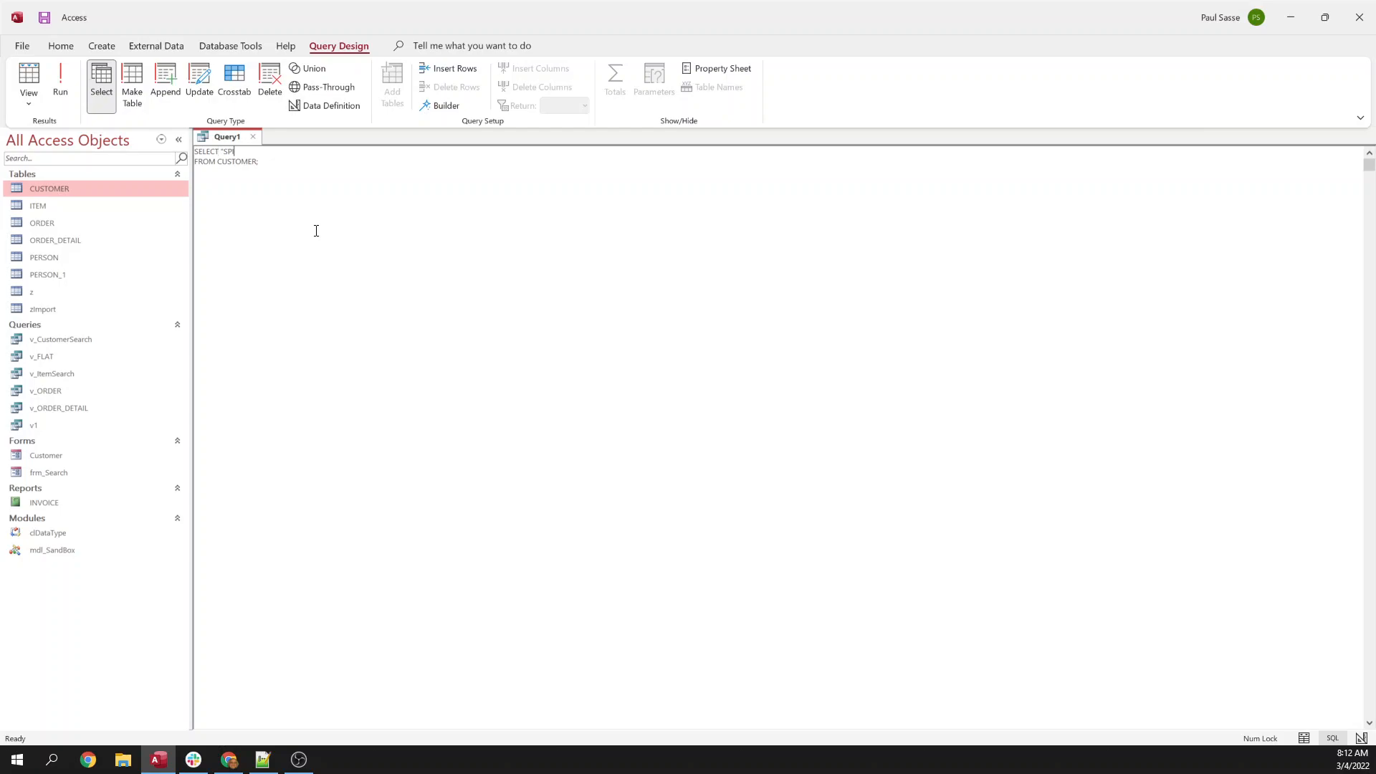
type("-\" & [ID] as spiID, ID")
- Check the rewritten SQL's results in Datasheet view and return to the query design
right_click(215, 137)
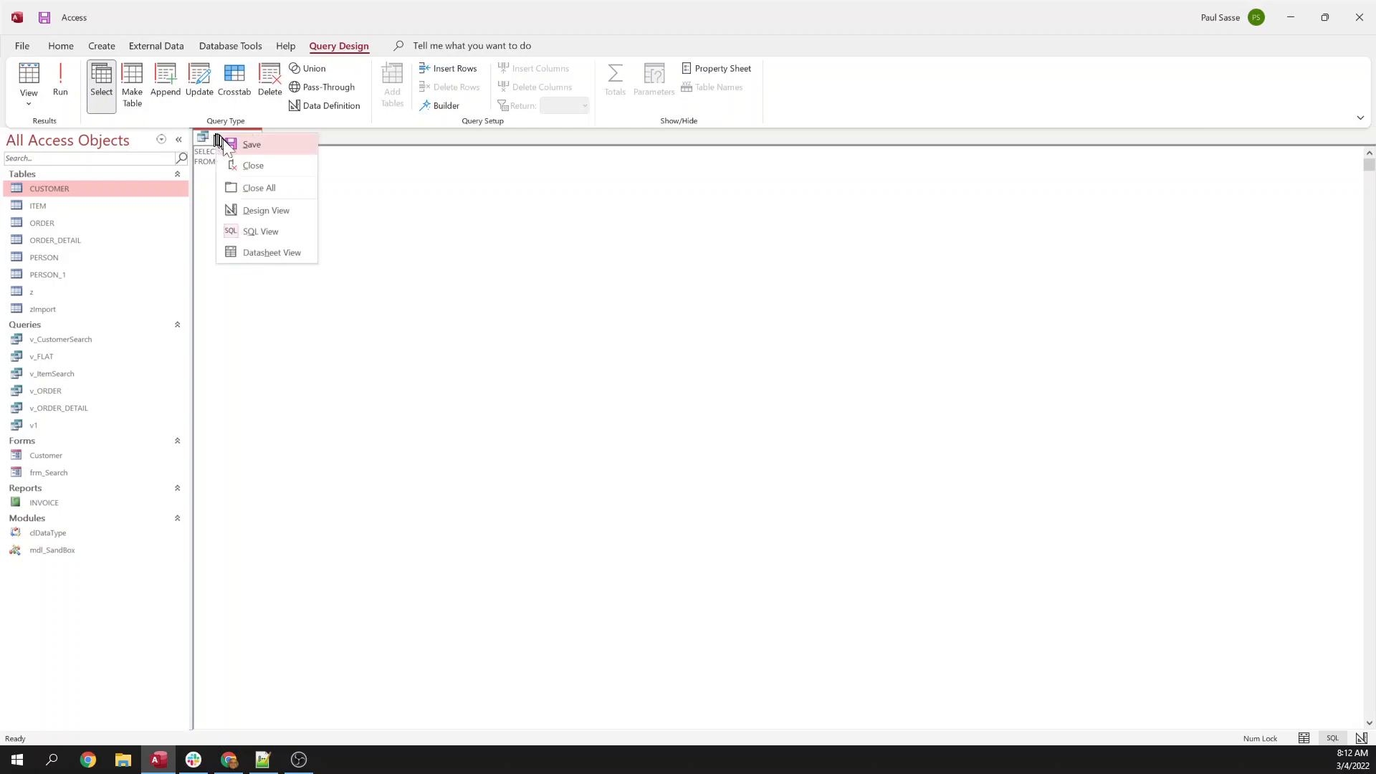
left_click(299, 250)
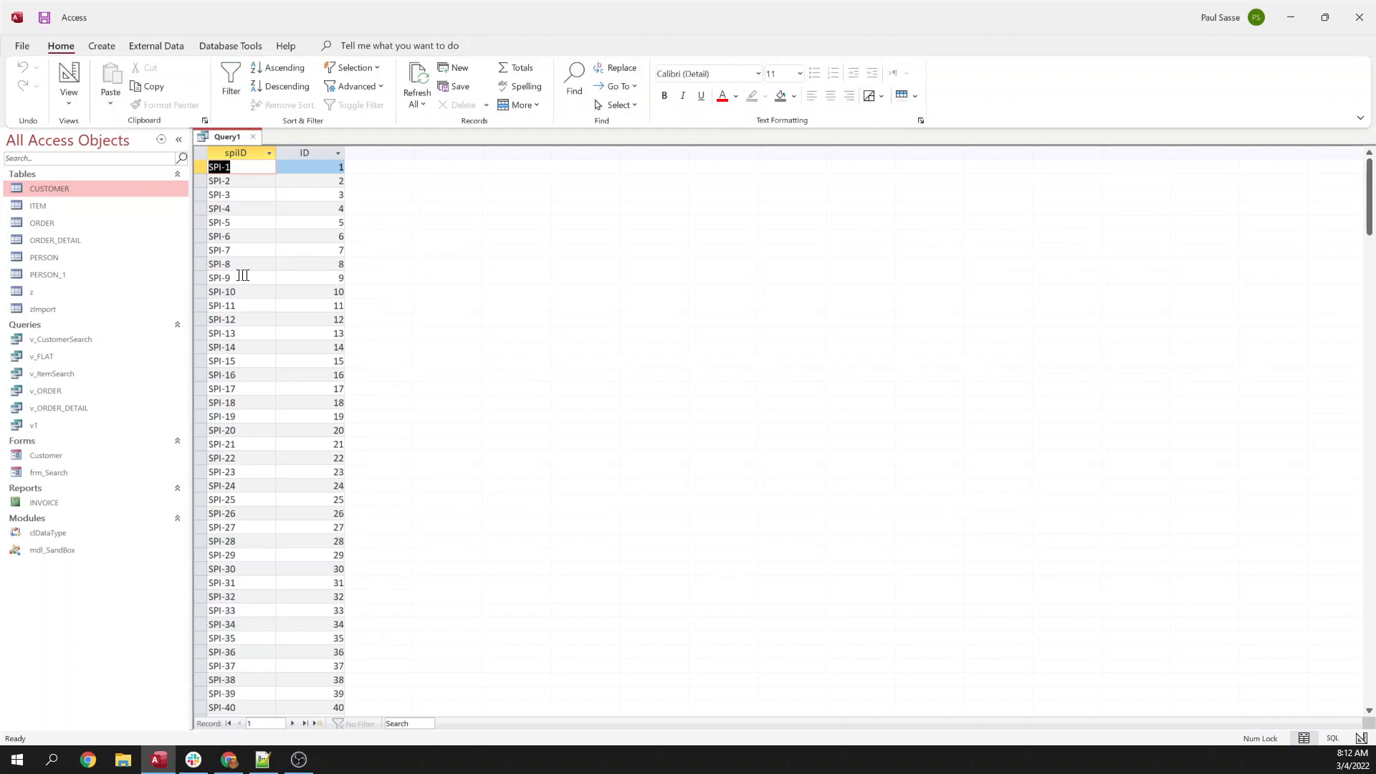
left_click(243, 276)
right_click(226, 137)
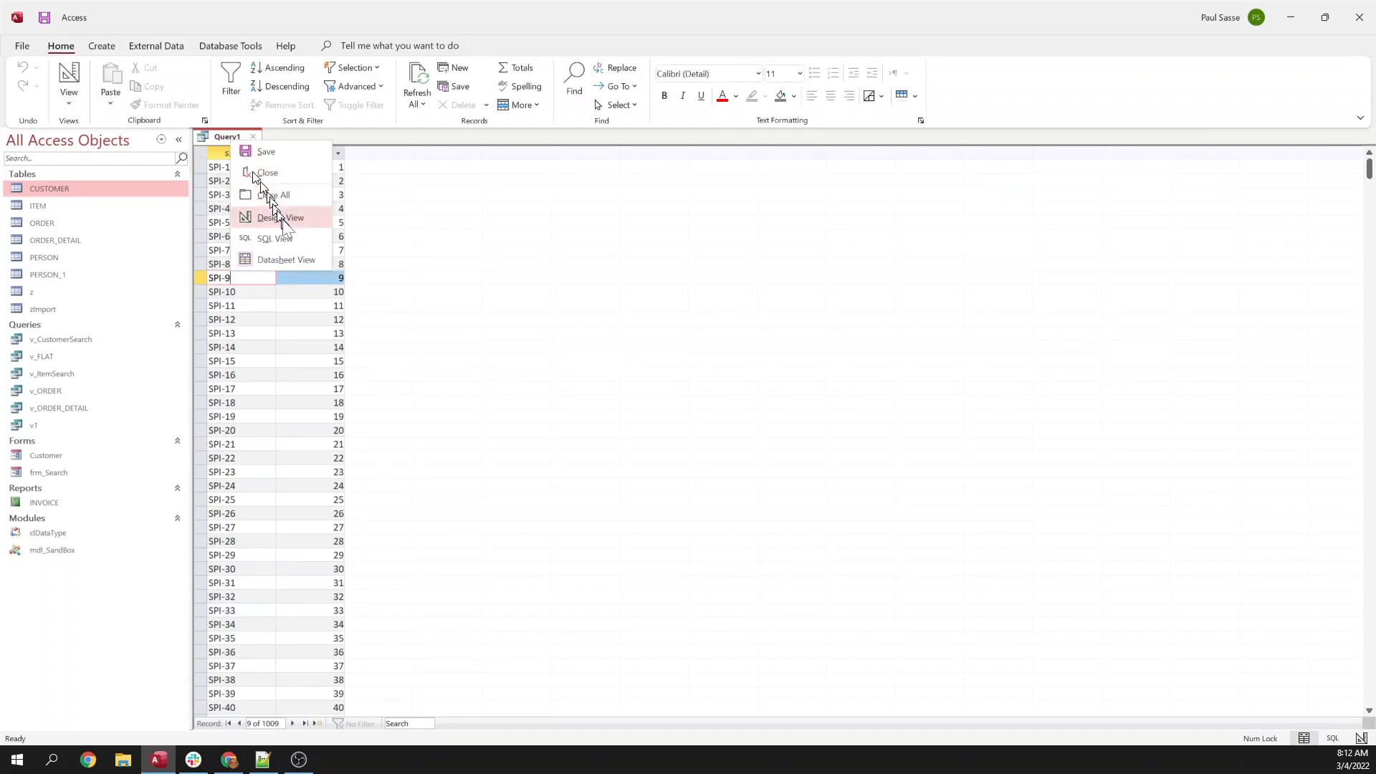
left_click(282, 221)
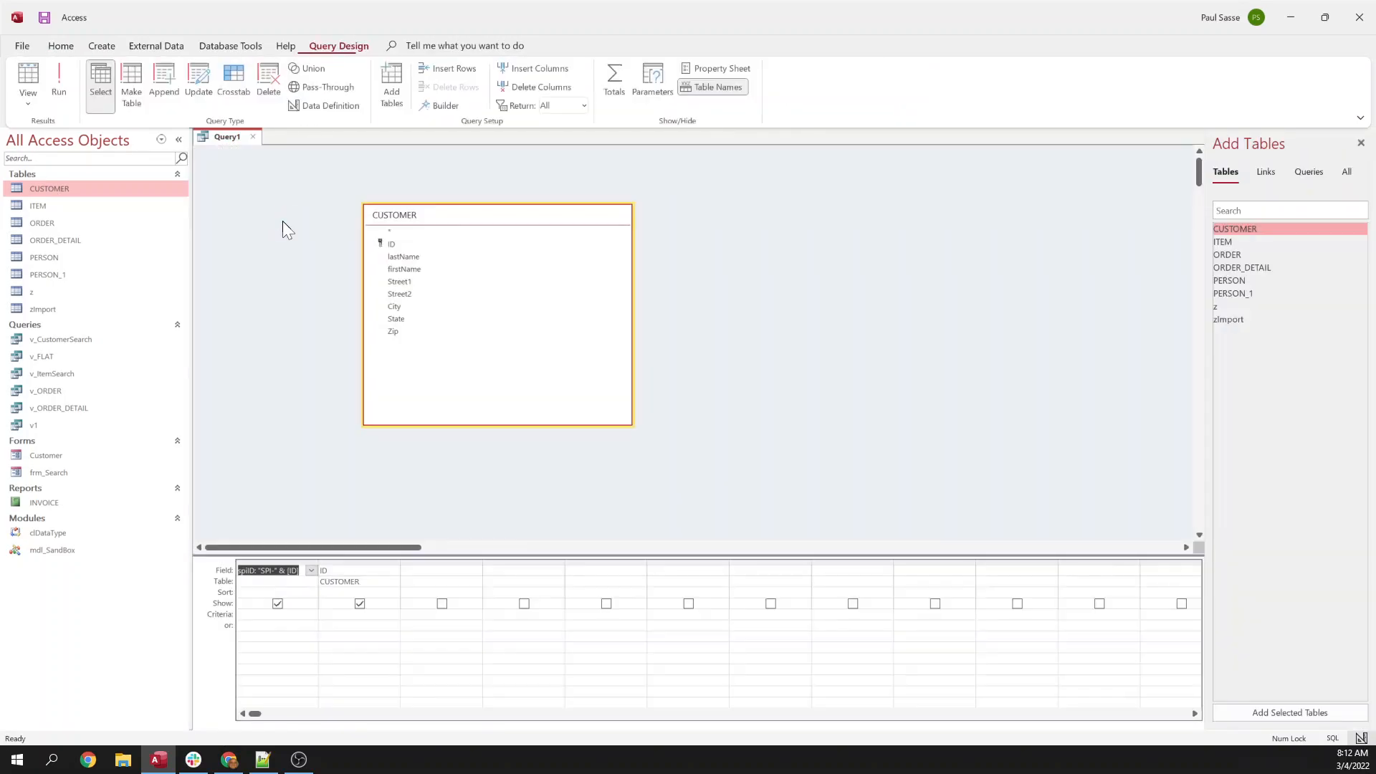
- Add the calculated field FullName: [lastname] & ", " & [firstname] in the third query column
left_click(430, 570)
type("Ful")
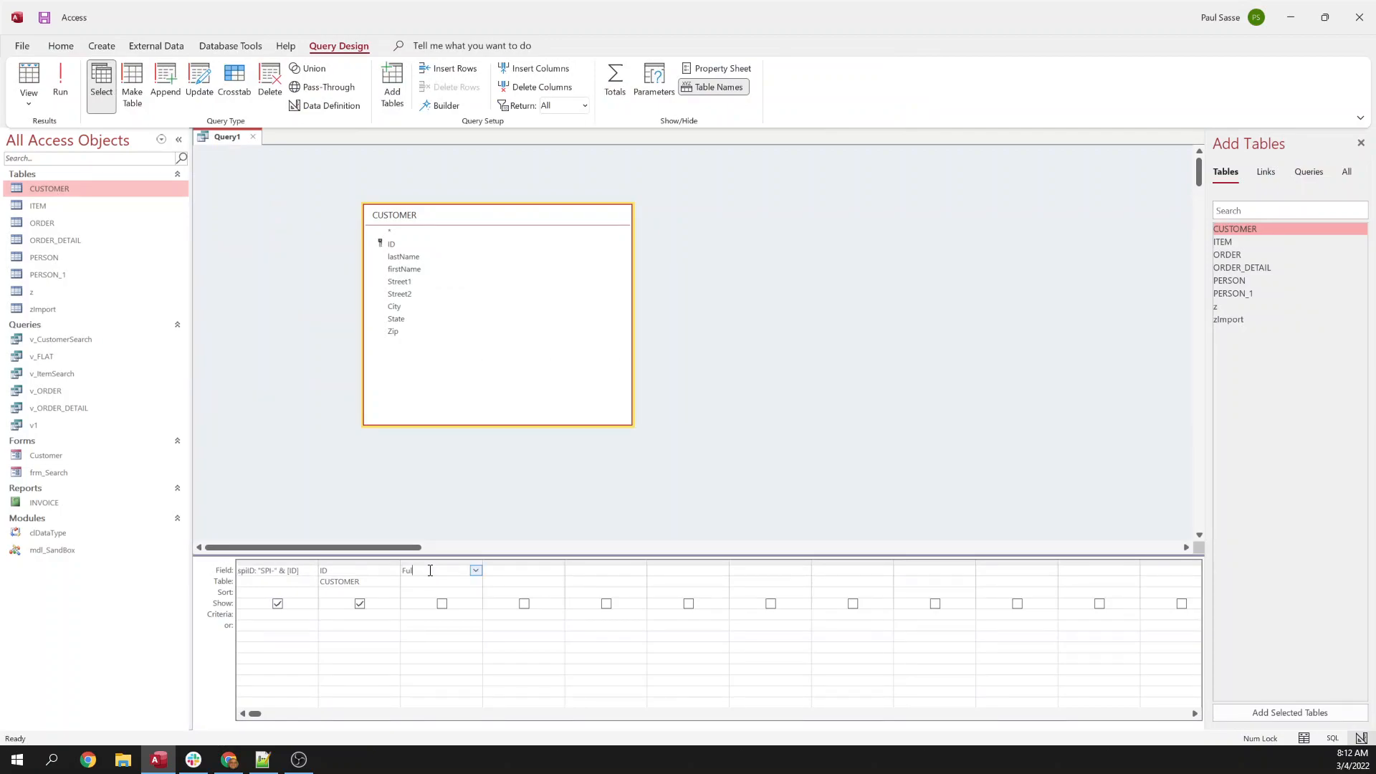
type("lName:")
type(" [lastname")
type("] & \", ")
type("\" & [firstname")
- Review the alias, field references and comma separator of the FullName expression in the Zoom window
key("shift+F2")
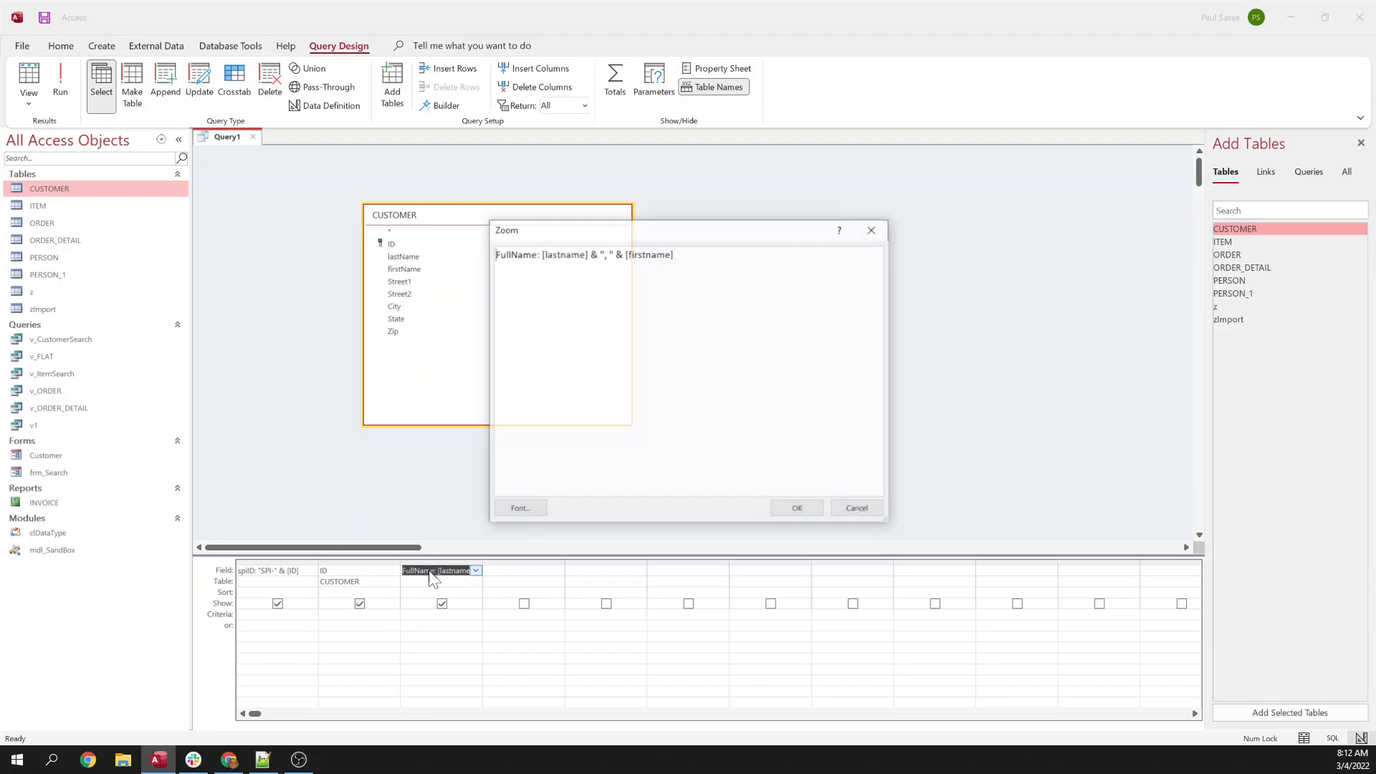
left_click(538, 255)
key("shift+Home")
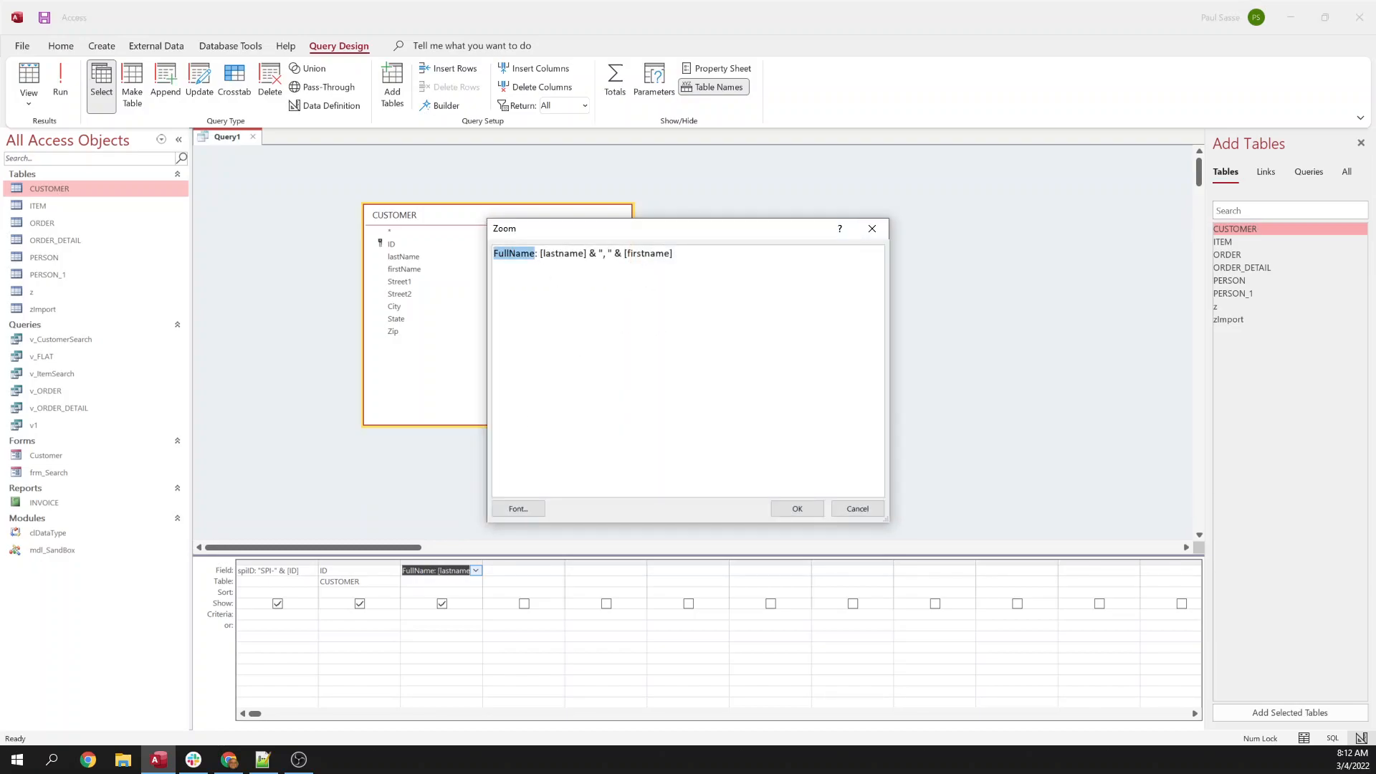
double_click(568, 257)
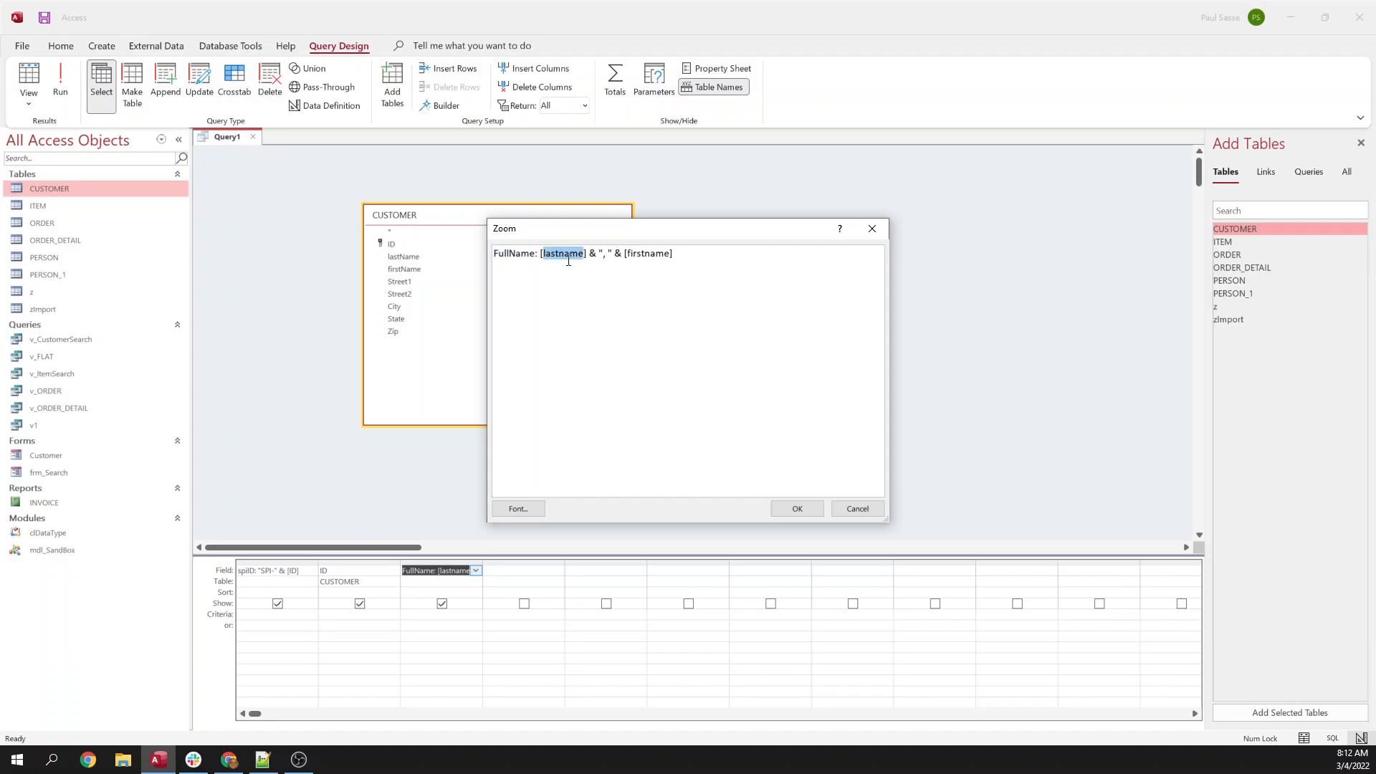
double_click(593, 256)
left_click(602, 255)
double_click(648, 254)
left_click(810, 513)
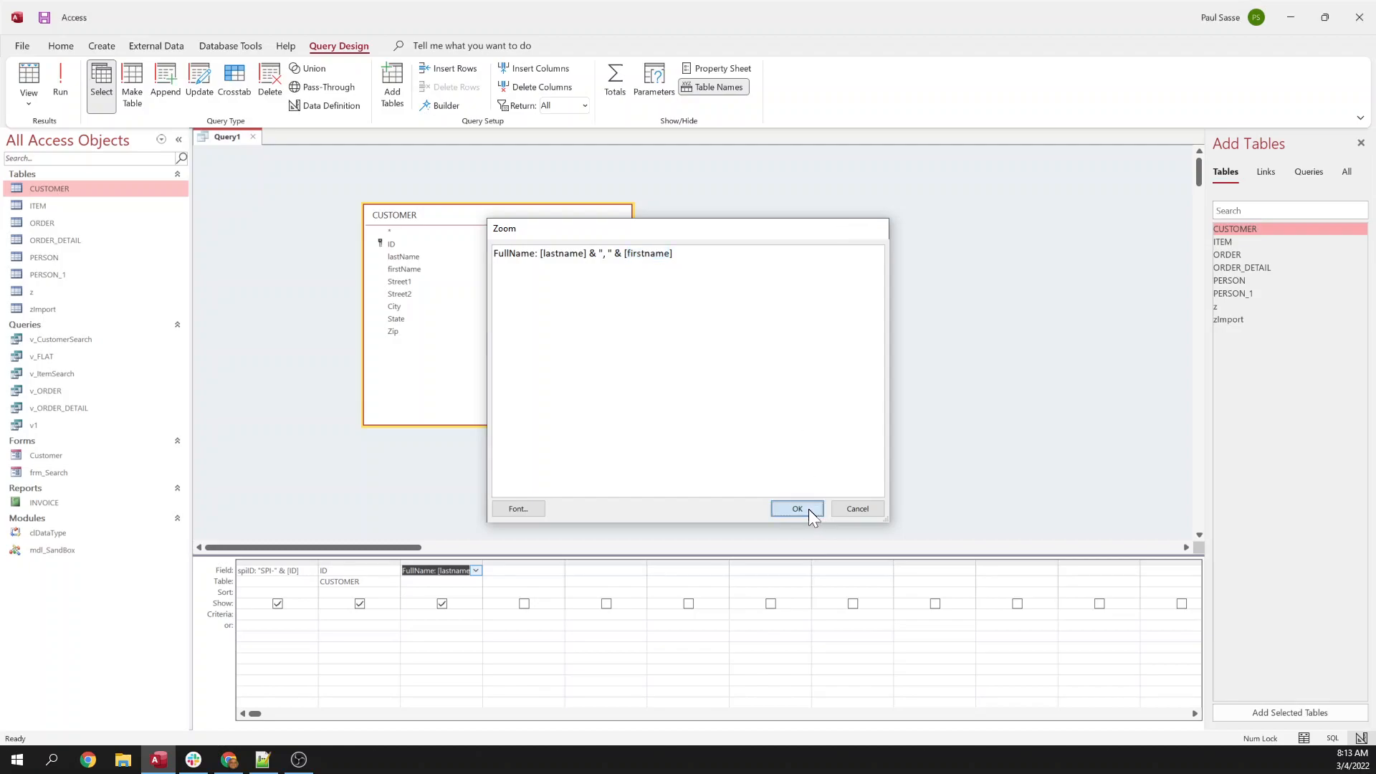
- Add the lastName and firstName fields of CUSTOMER to the query after the FullName column
left_click(401, 256)
left_click(402, 270, "shift")
left_click_drag(401, 270, 510, 570)
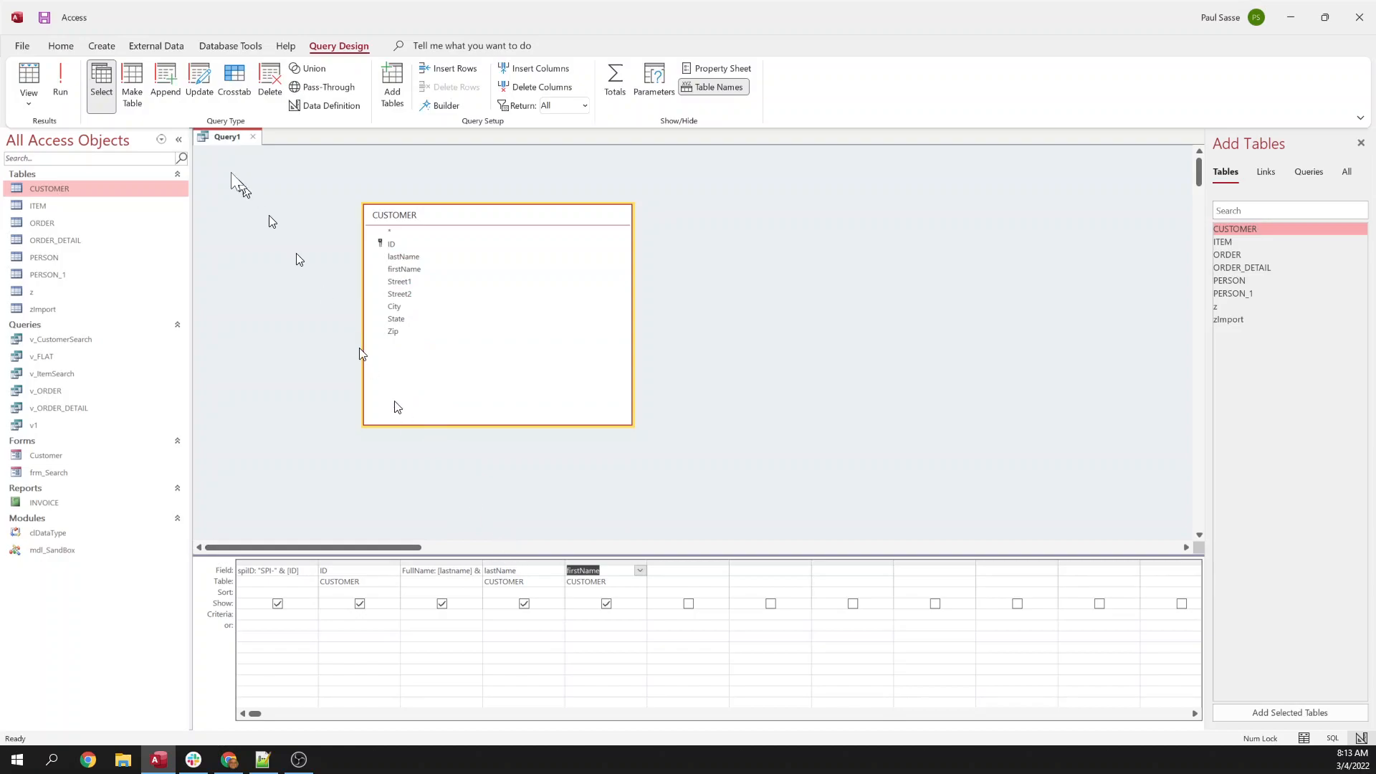
- Show the query in Datasheet view and compare the lastName and firstName columns with FullName
right_click(223, 136)
left_click(273, 252)
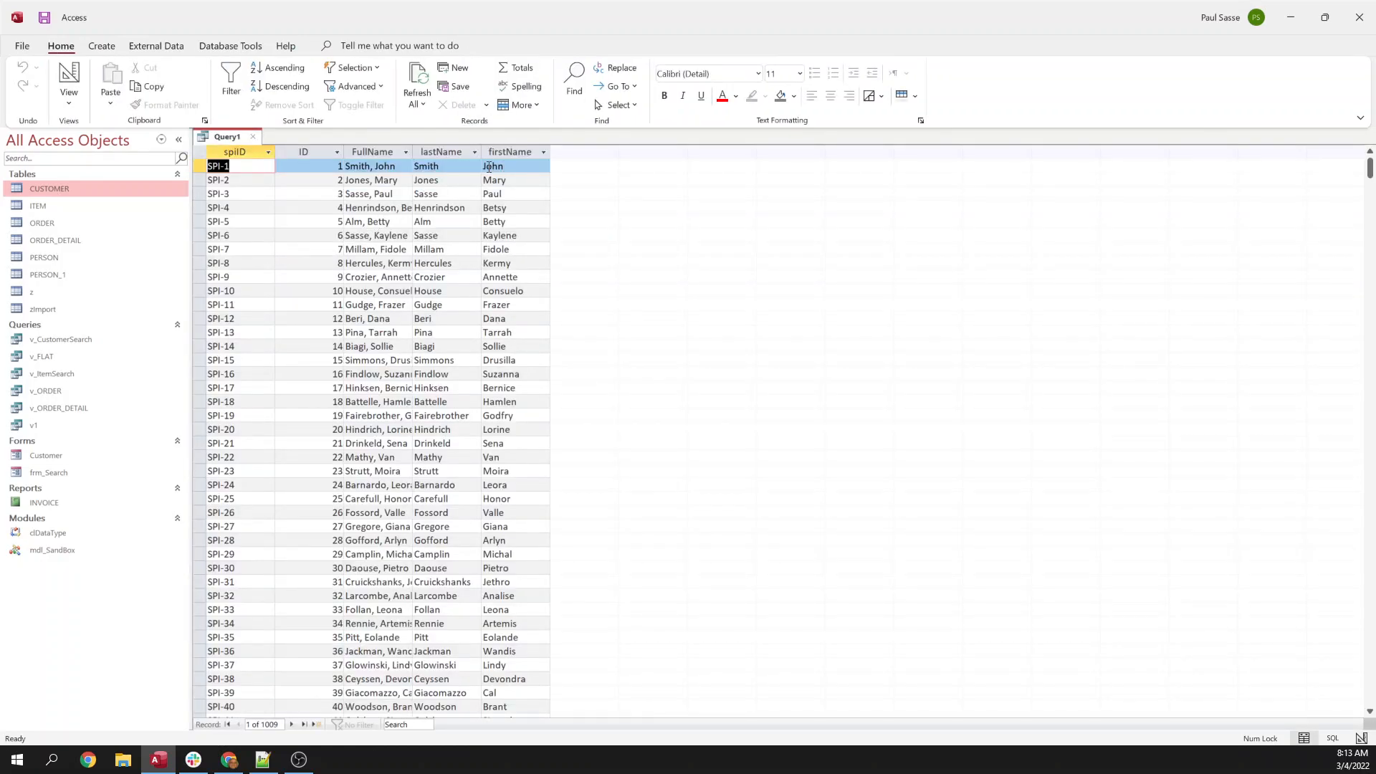
left_click(440, 152)
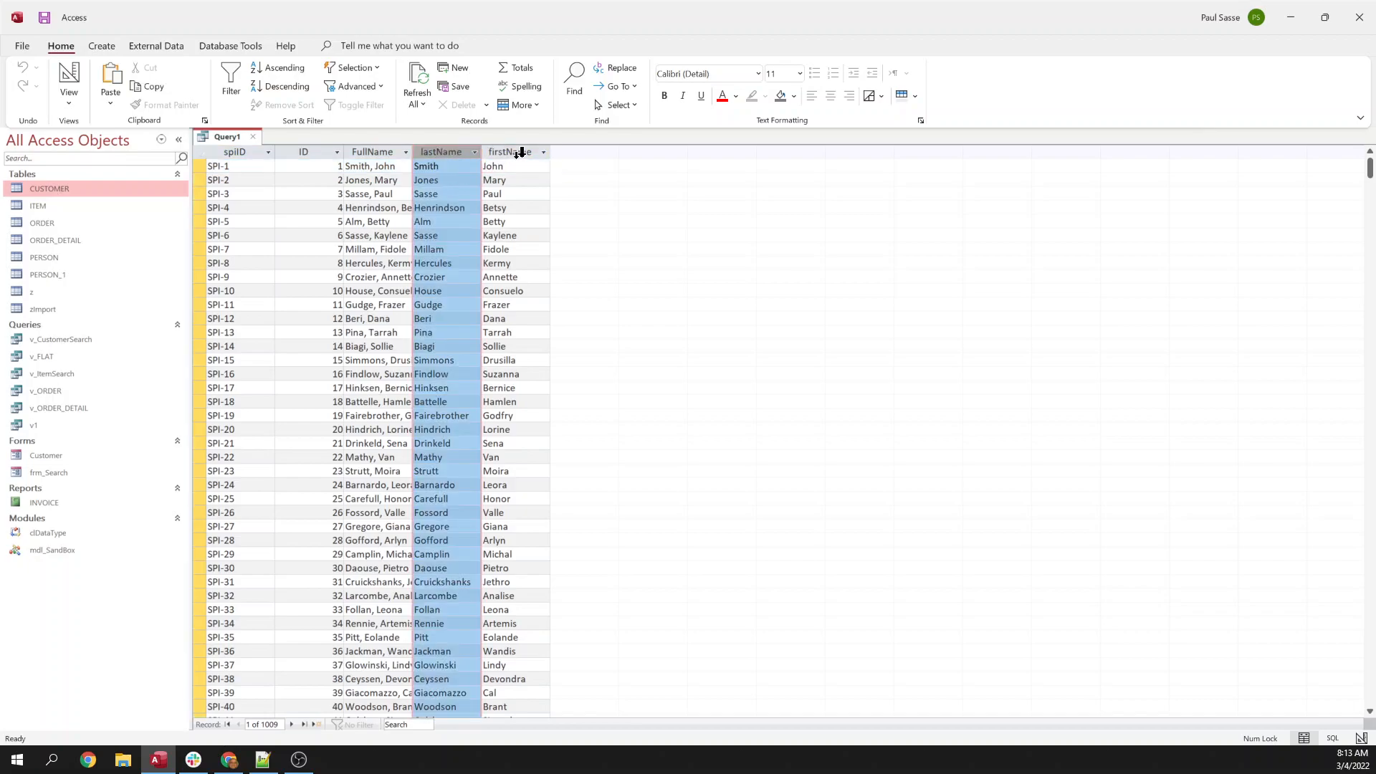
left_click(518, 152)
left_click(374, 152)
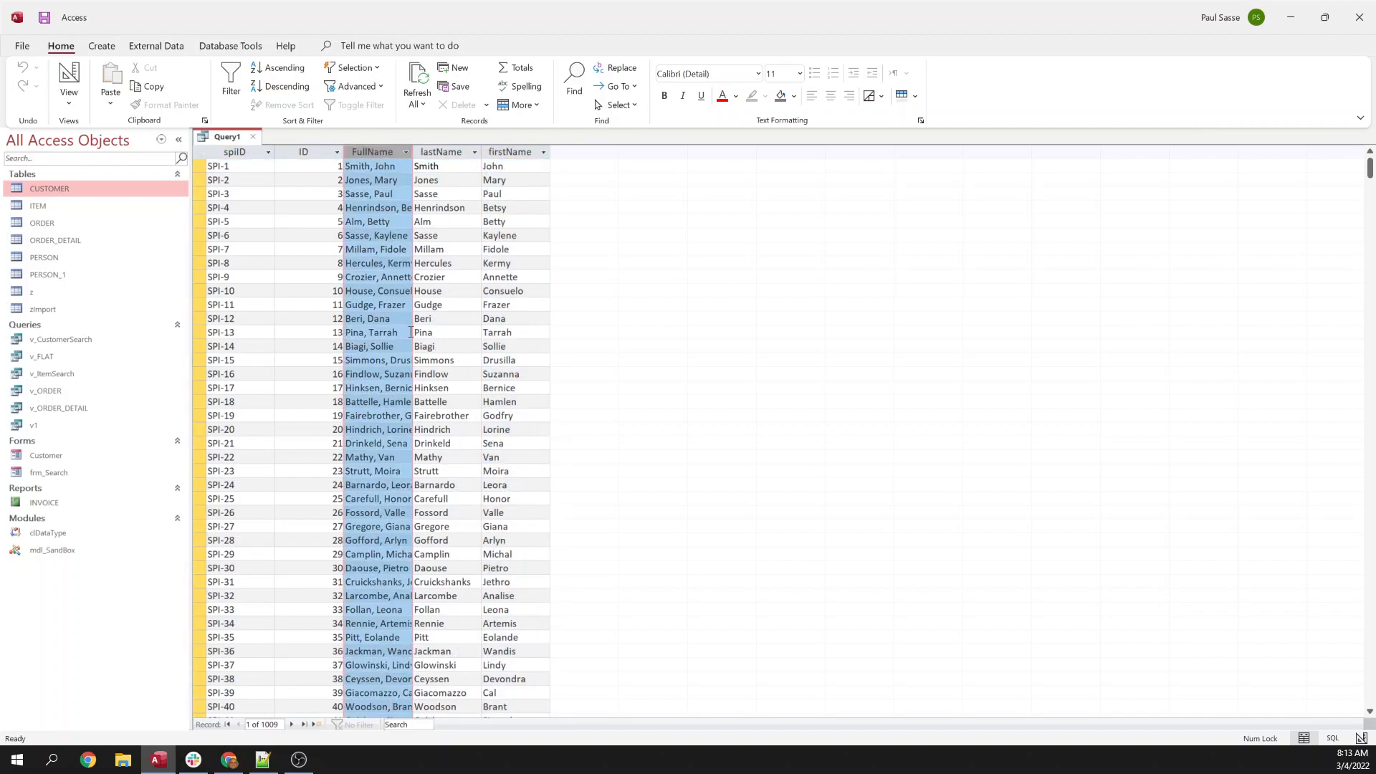
- Return to Design View, widen the FullName column and append & " (" & [ID] & ")" to its expression
right_click(215, 138)
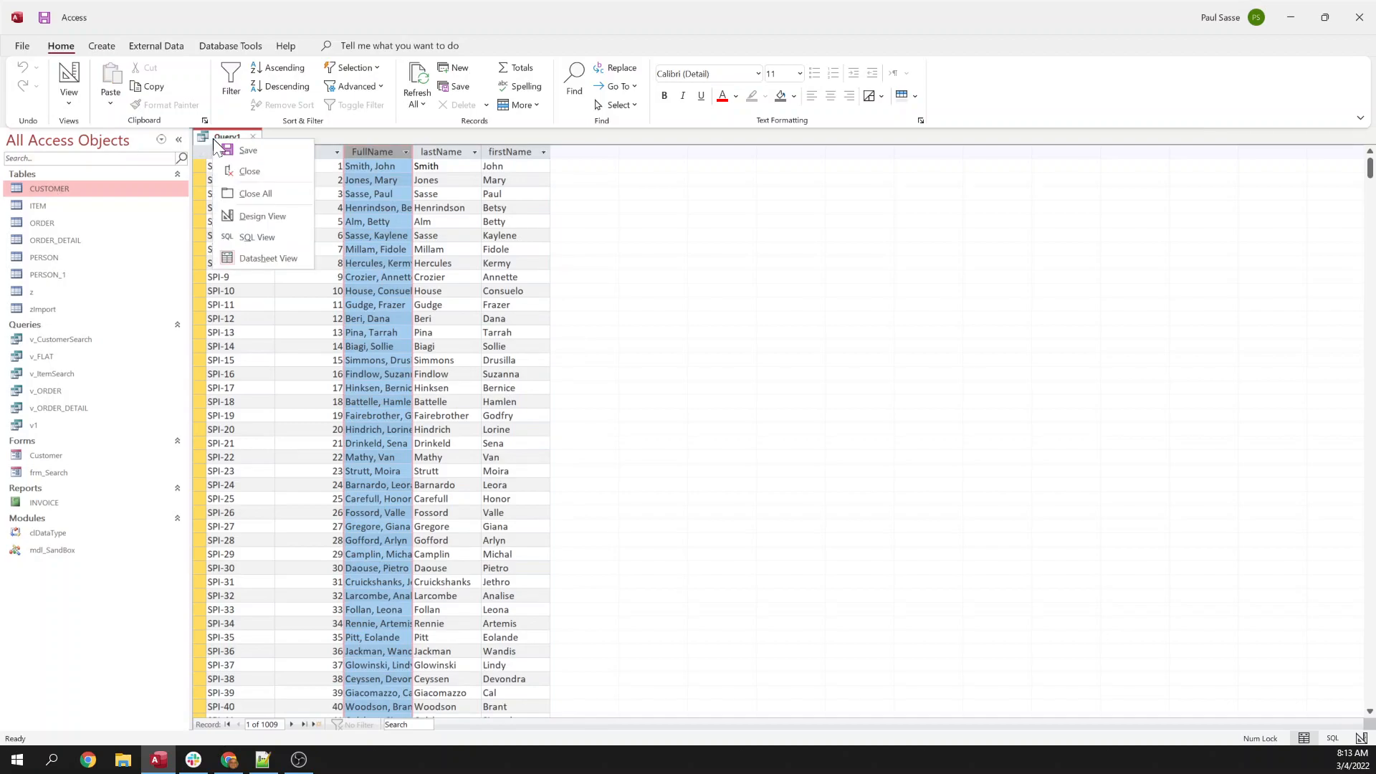
left_click(255, 216)
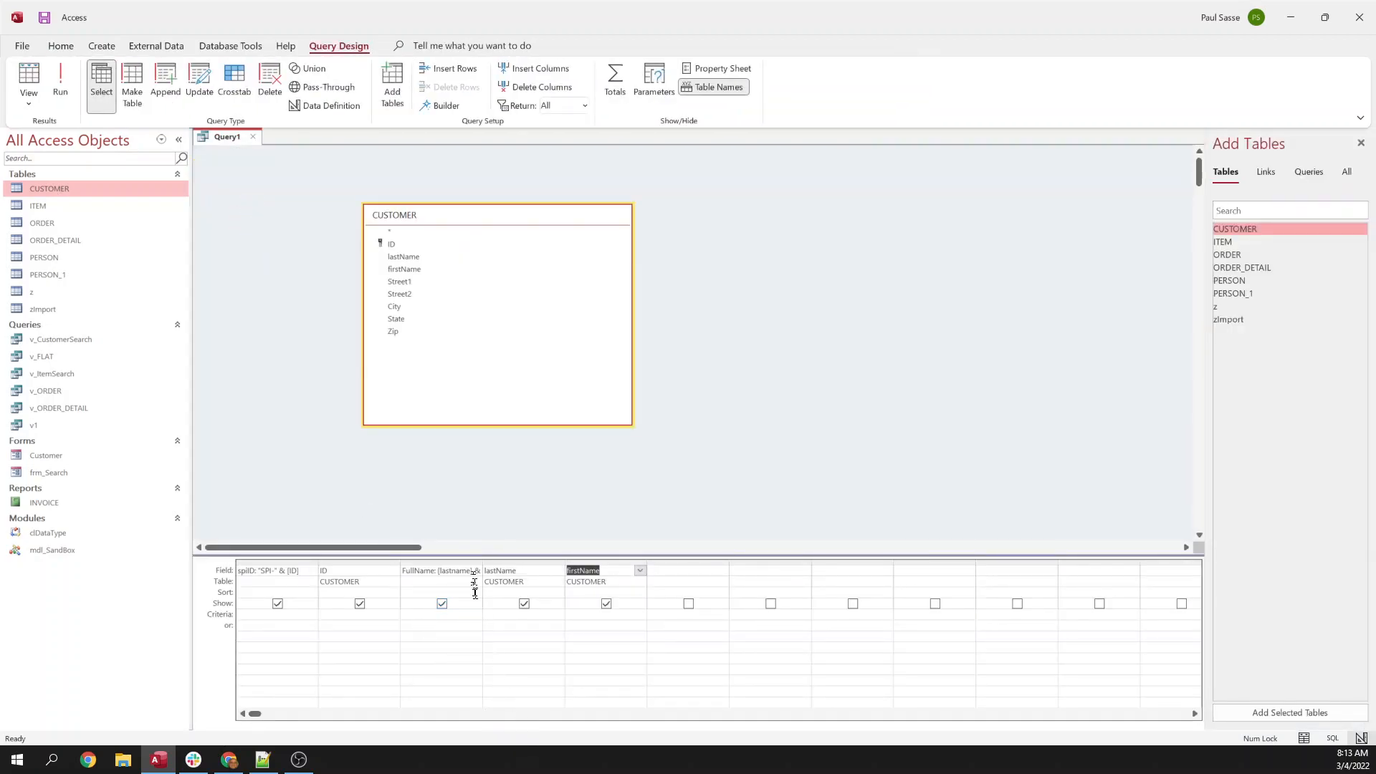
double_click(481, 560)
left_click(540, 571)
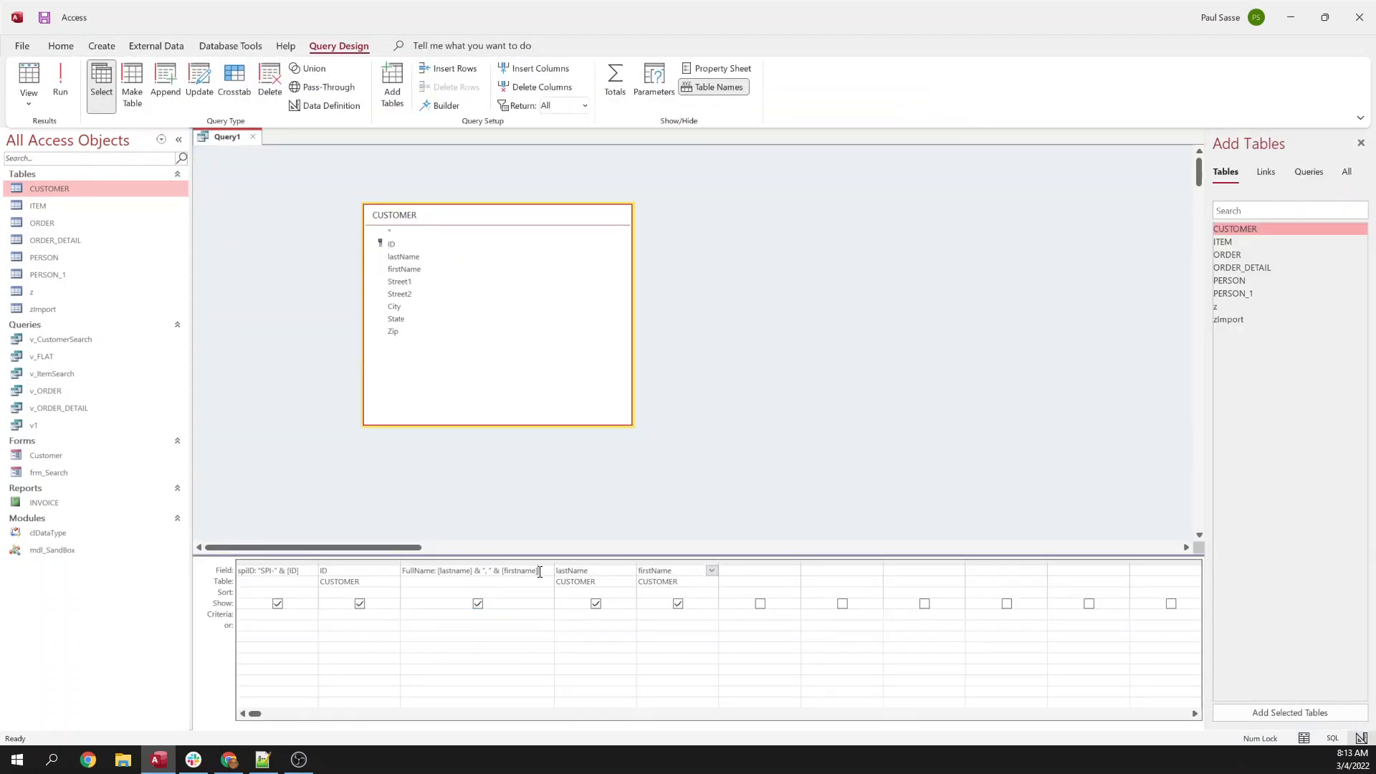
type("&")
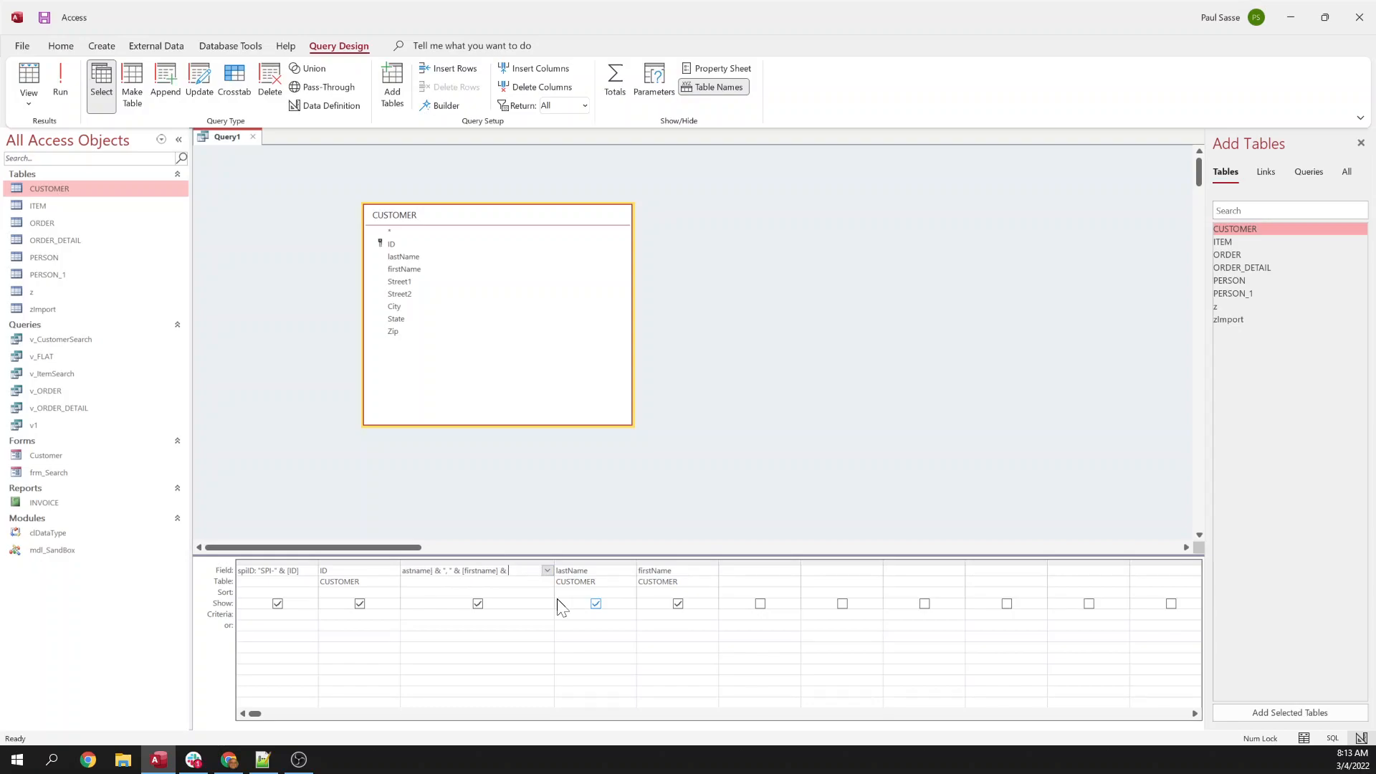
type(" \" (\" & [ID] &")
- Review the separators, field references and parentheses around [ID] in the FullName expression using the Zoom window
key("shift+F2")
double_click(563, 254)
left_click(604, 256)
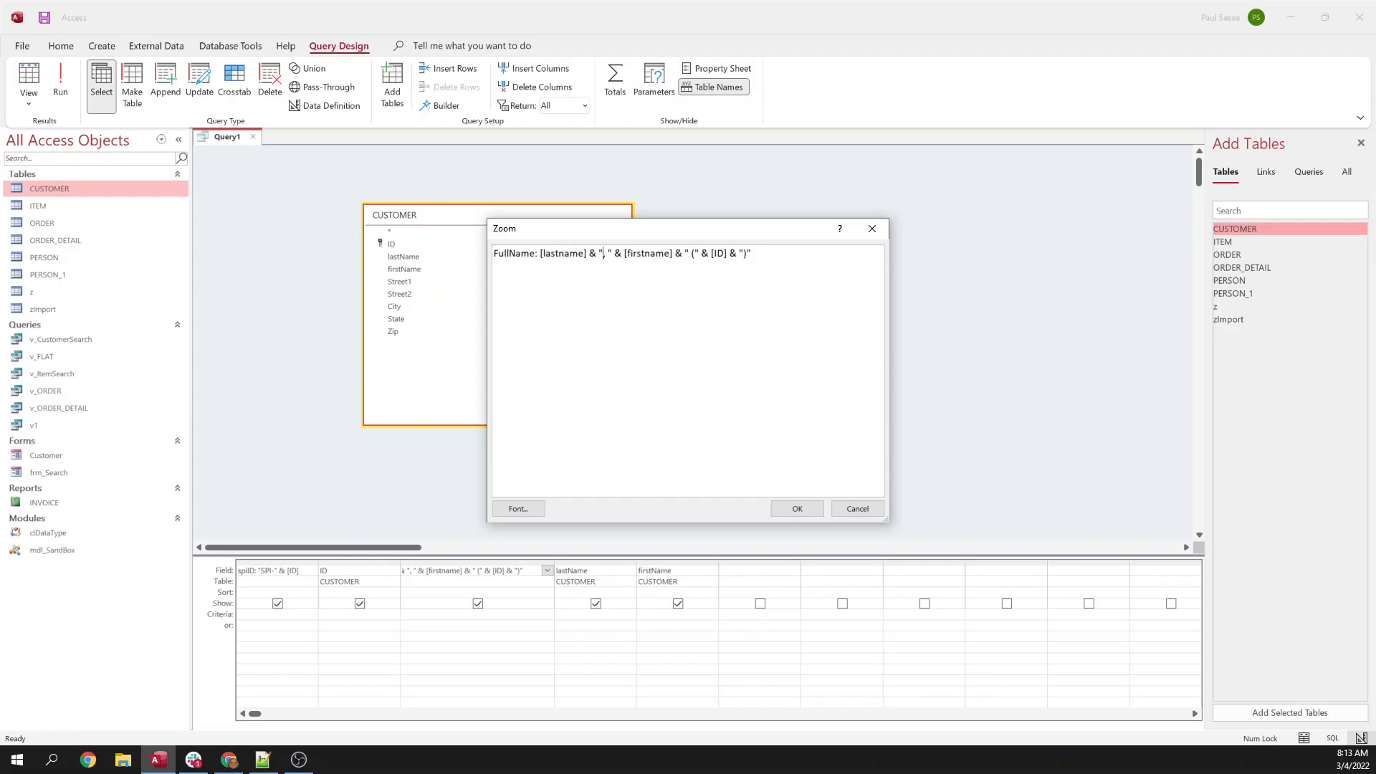
triple_click(629, 256)
left_click(668, 252)
left_click(691, 252)
key("shift+Right")
left_click(728, 255)
key("shift+Left")
key("shift+Left")
left_click(807, 505)
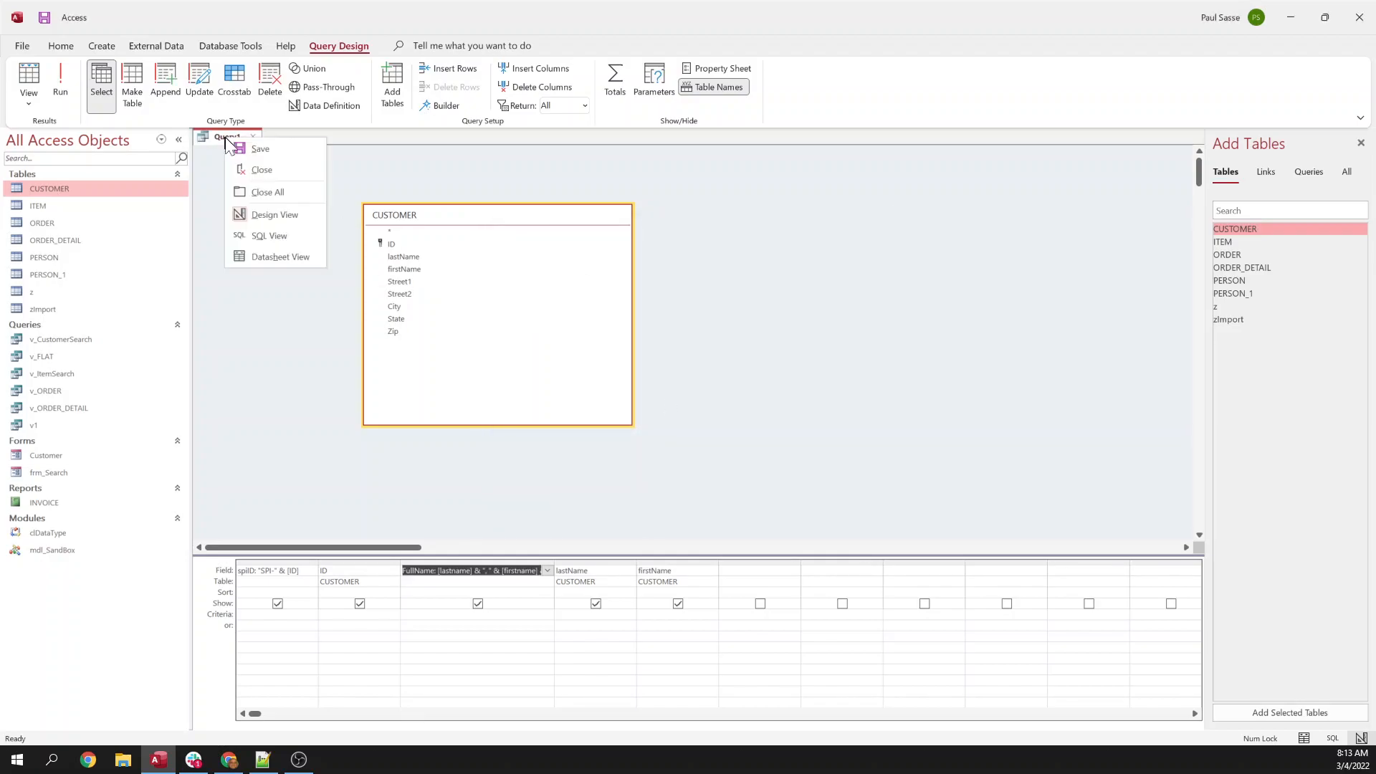
- Show the query in Datasheet view, fitting the FullName column to its contents, and check the ID in parentheses
left_click(276, 257)
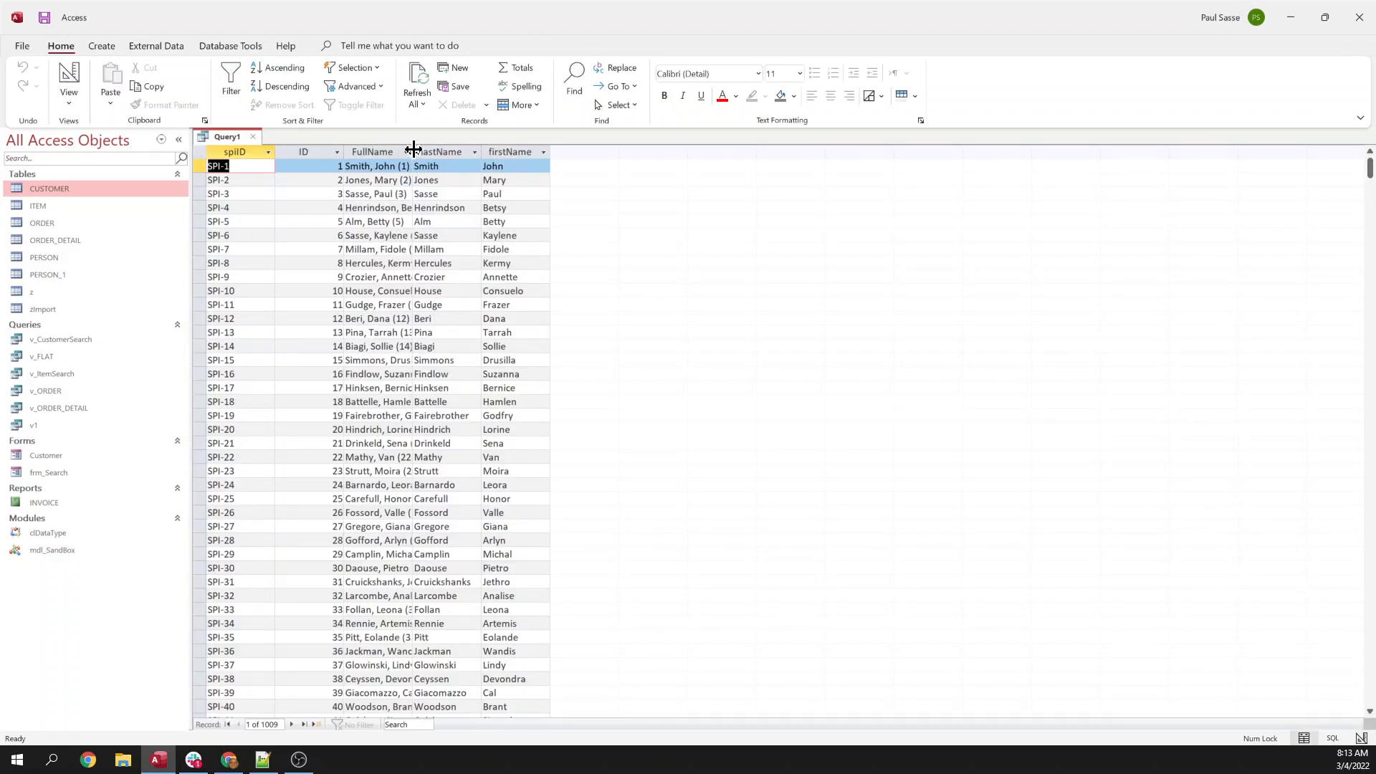
double_click(413, 152)
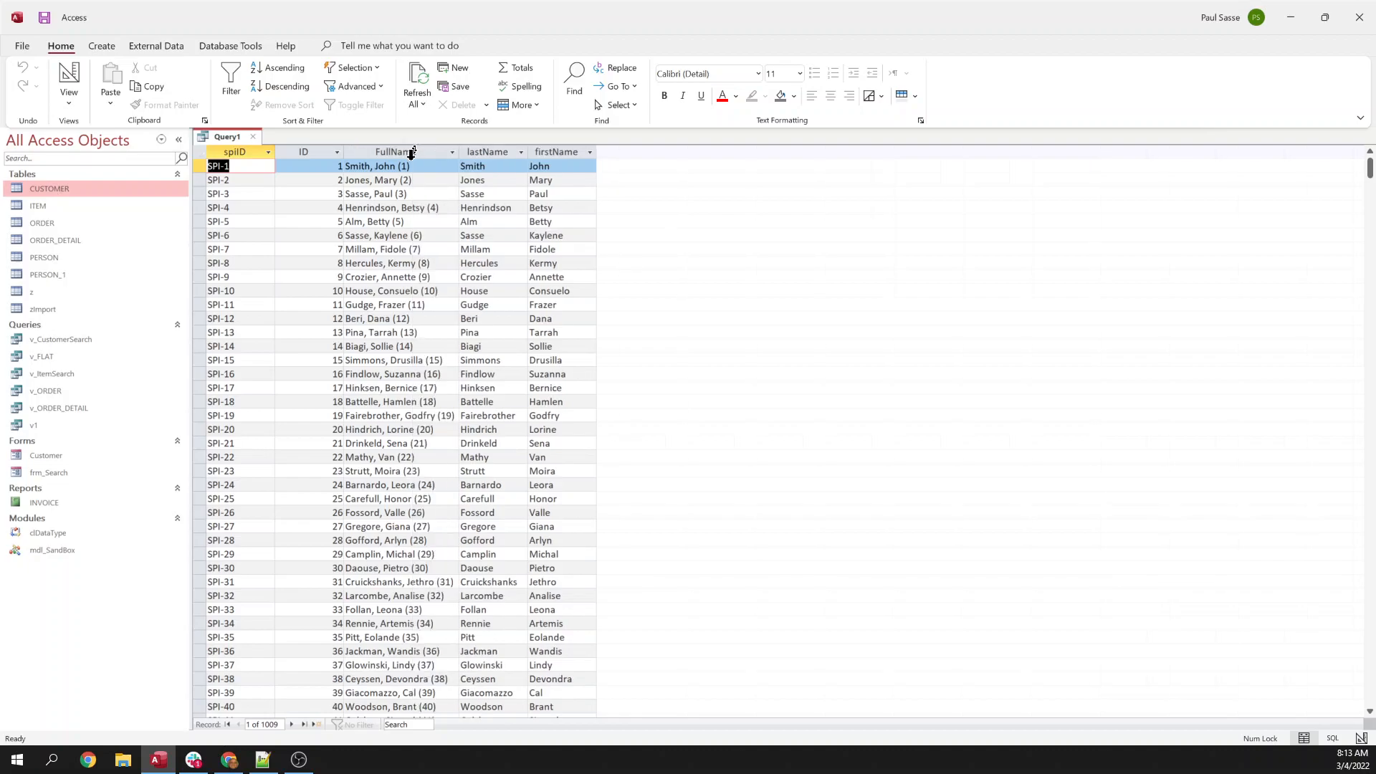
left_click(376, 167)
double_click(405, 165)
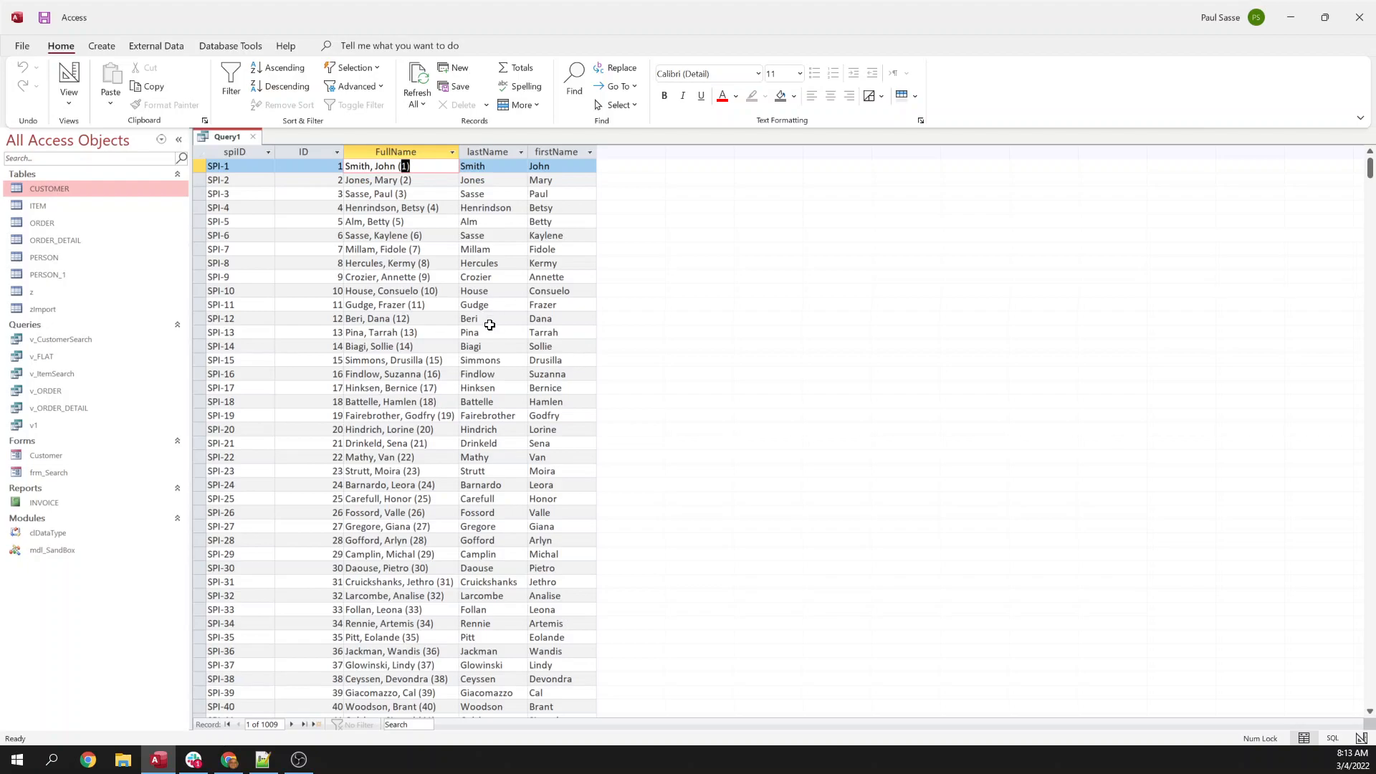
- Return to Design View and add the ORDER table beside CUSTOMER, enlarging its box to show all fields
right_click(224, 138)
left_click(275, 212)
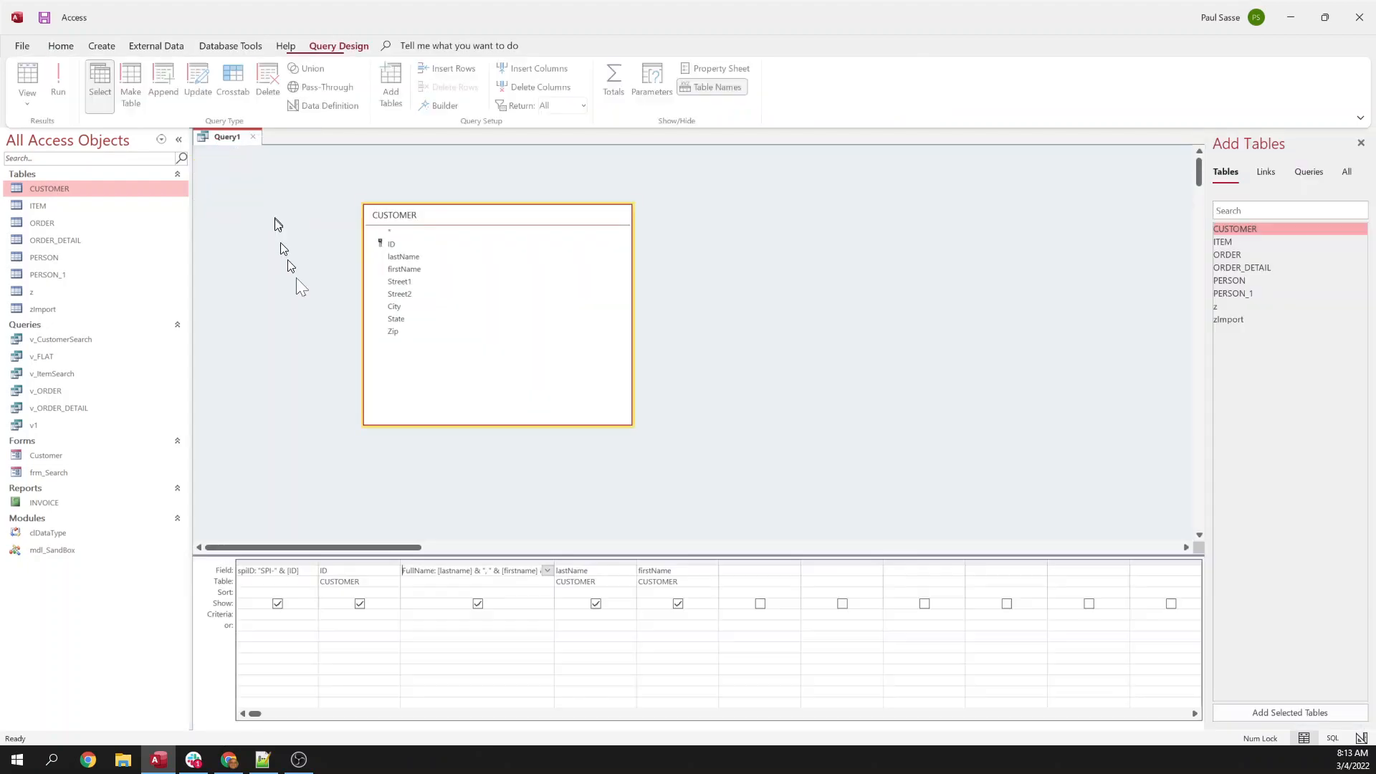
left_click(44, 225)
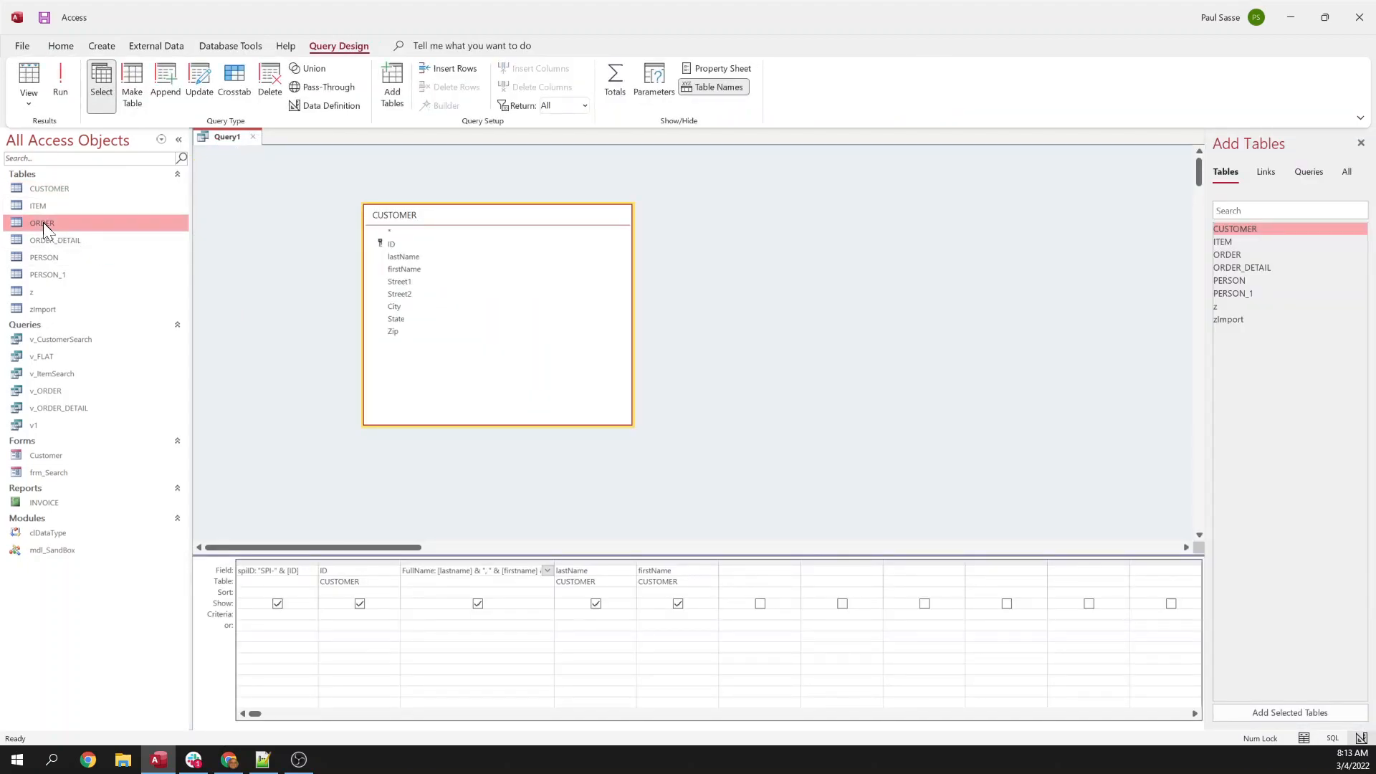
left_click_drag(44, 226, 836, 235)
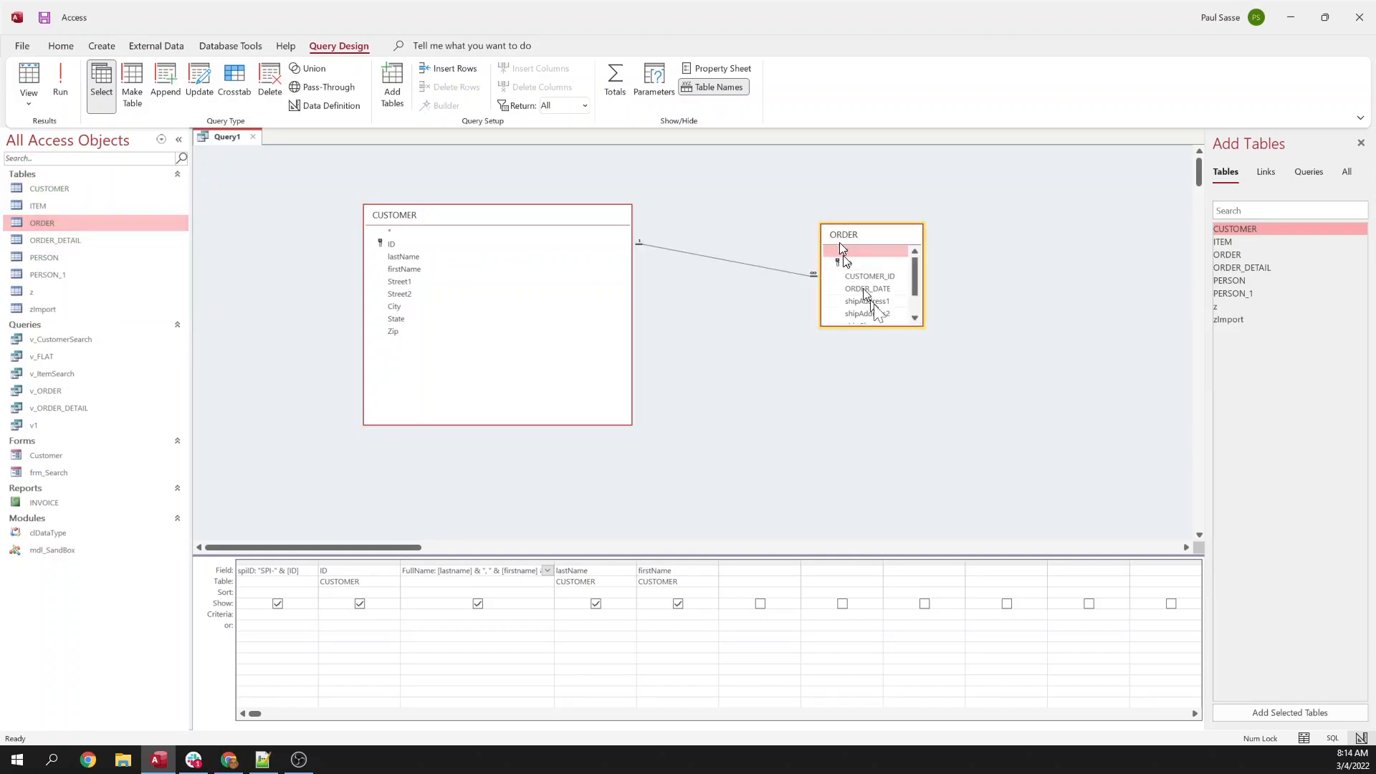
left_click_drag(873, 326, 882, 375)
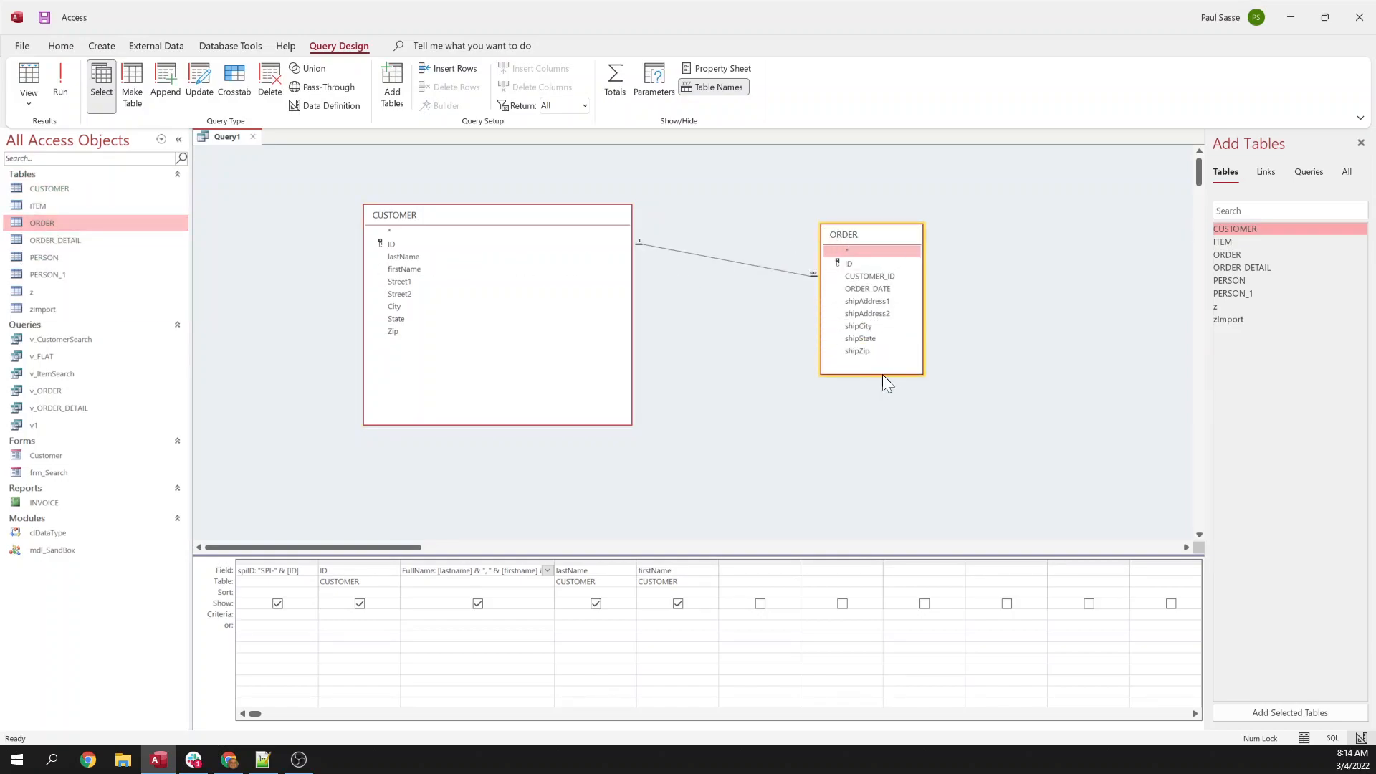
- Widen the FullName column and append & " Order Date:" & Format([order_date],"m/d/yy") to its expression
double_click(553, 559)
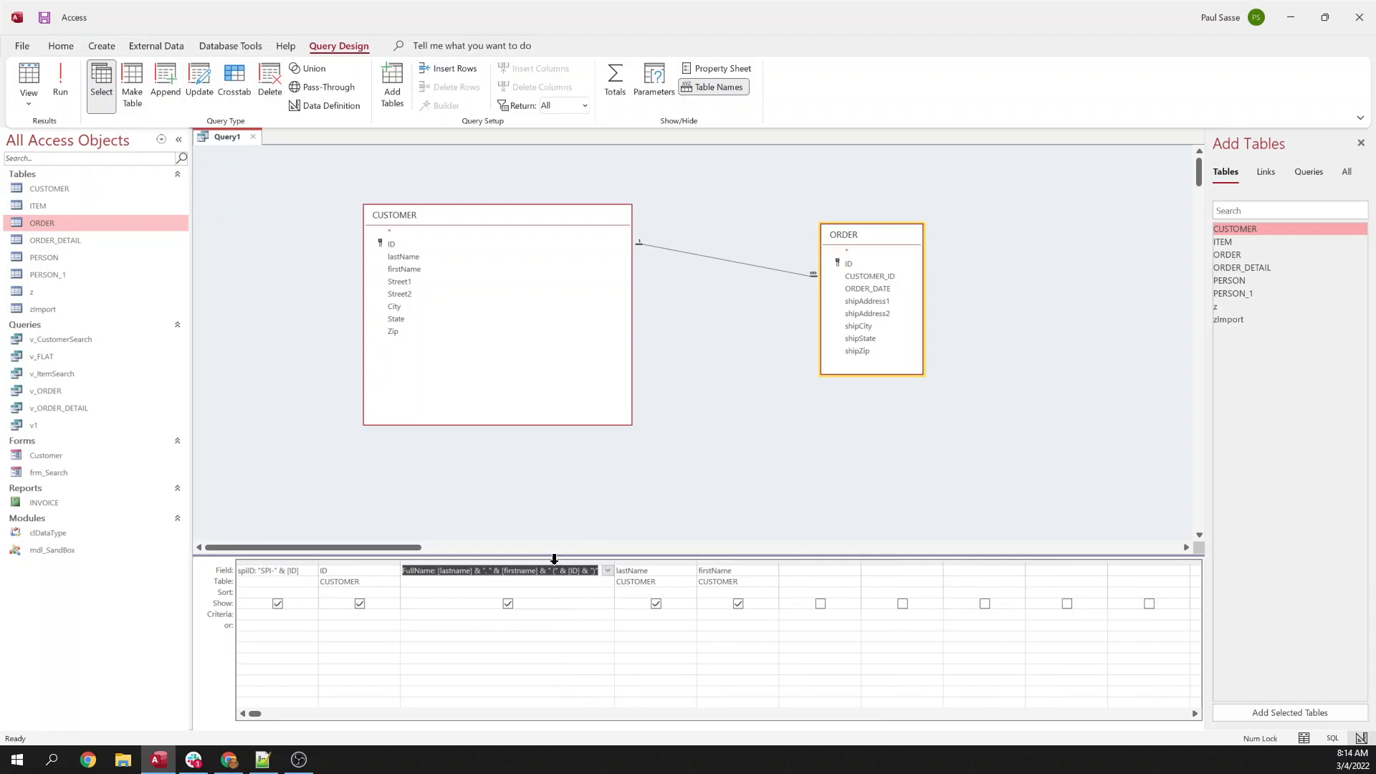
left_click(618, 559)
left_click_drag(622, 559, 705, 560)
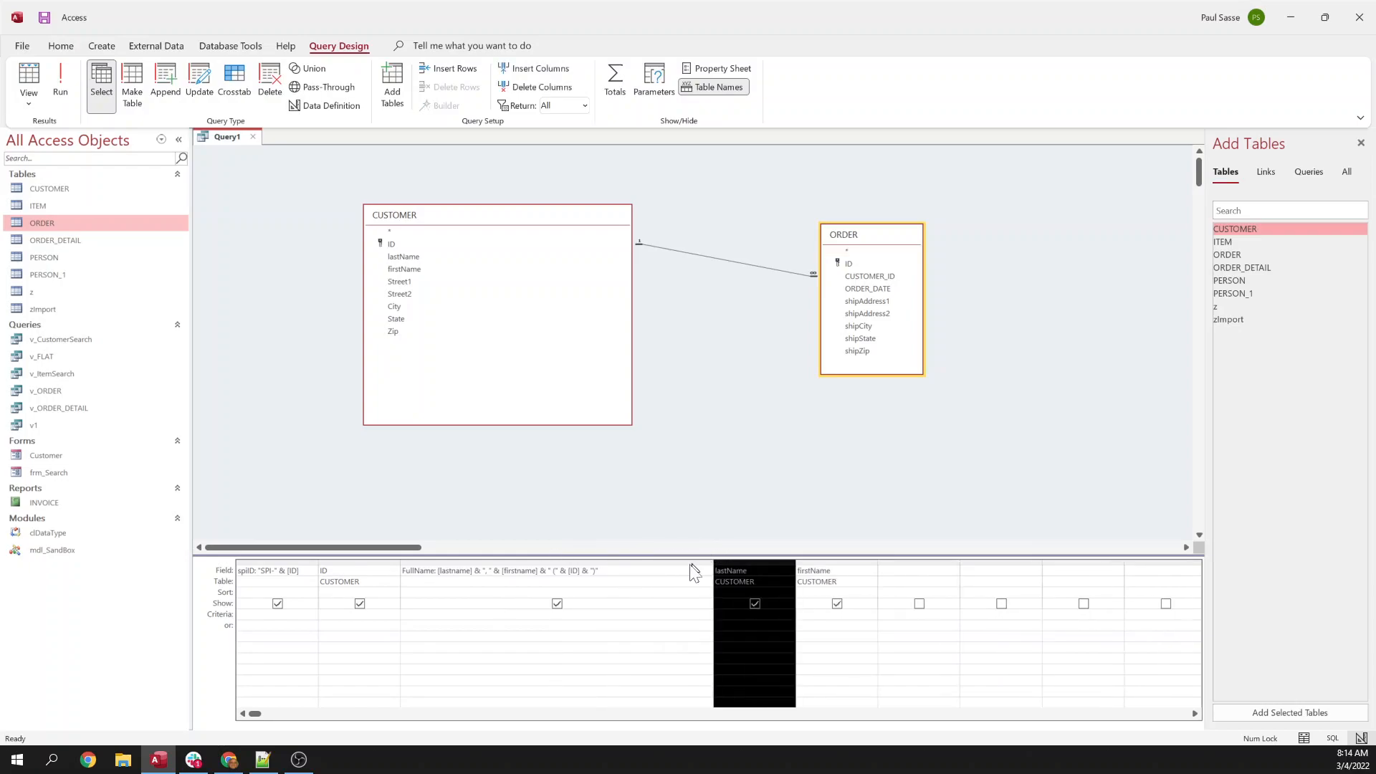
left_click(656, 571)
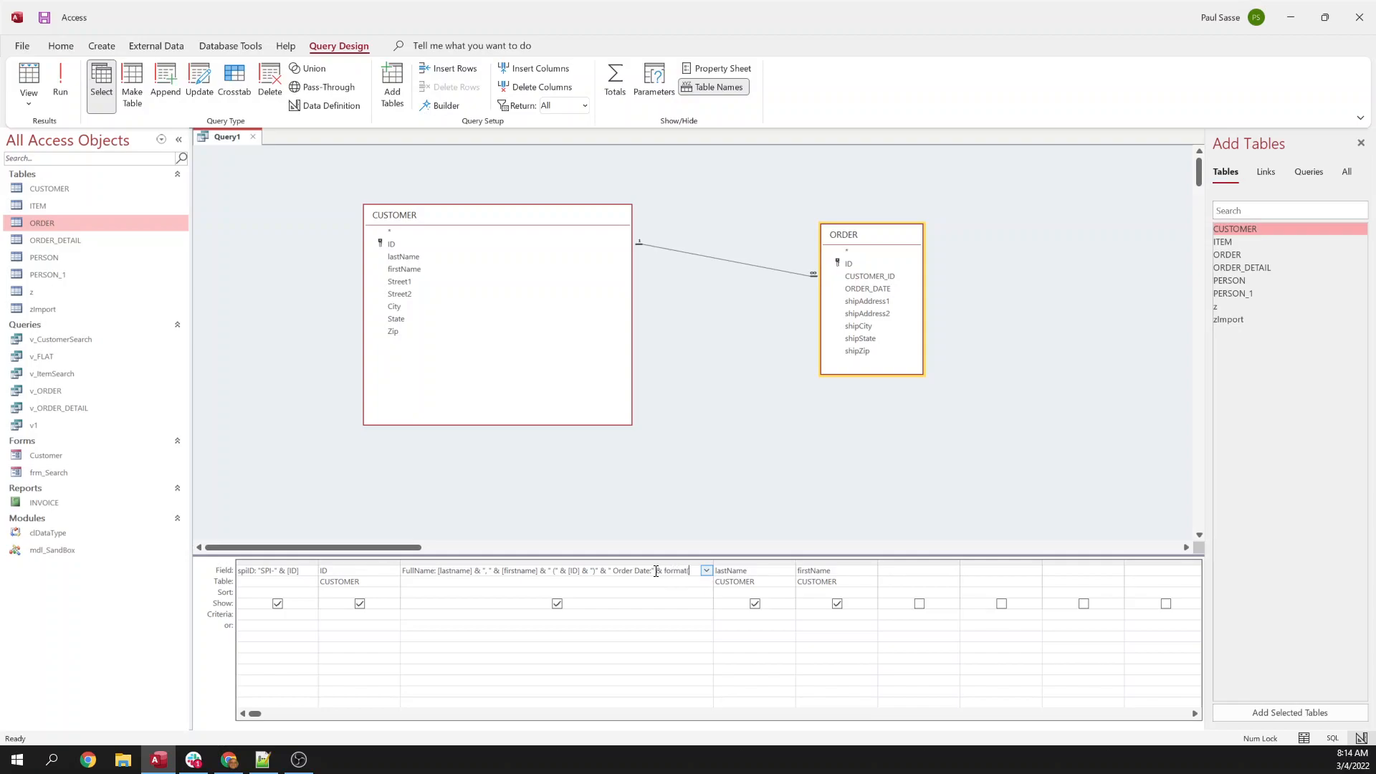
type("rder_date],\"M/")
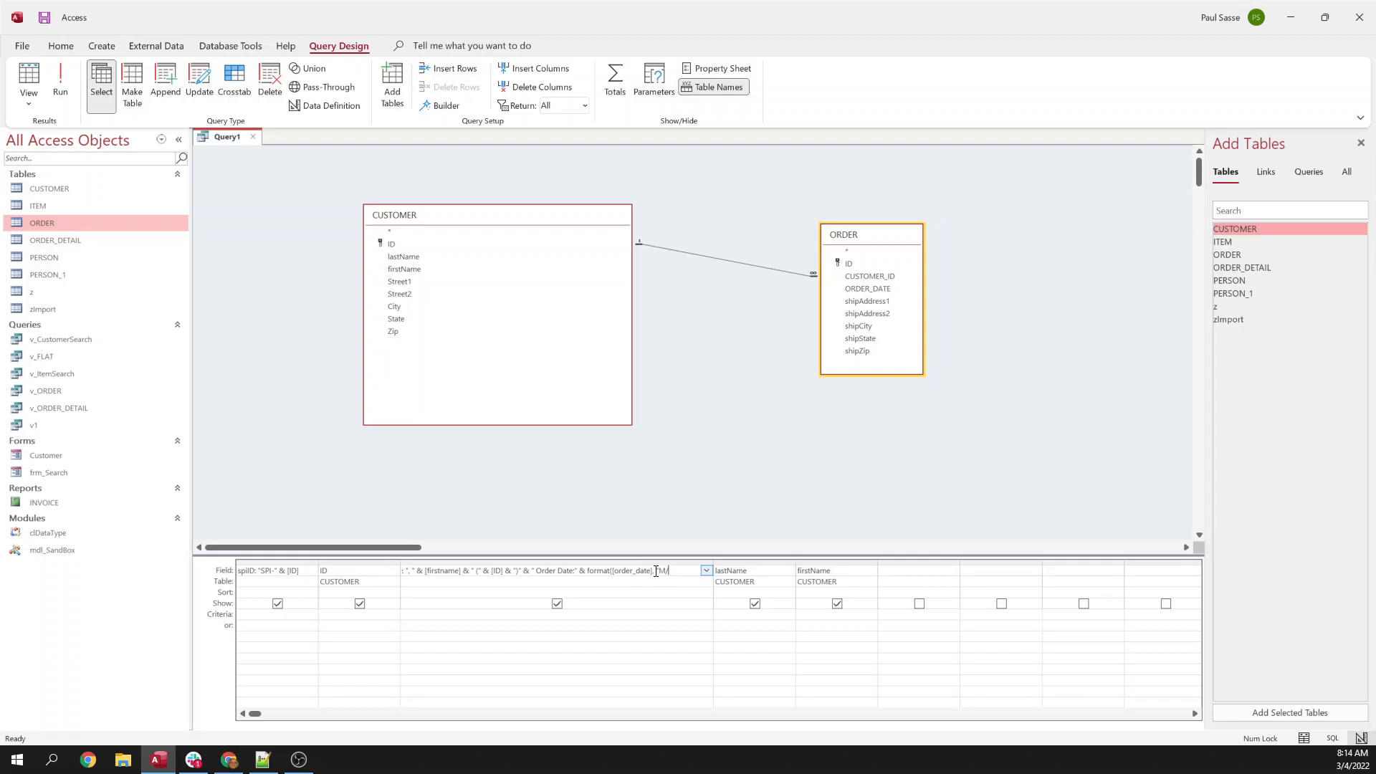
key("Caps_Lock")
key("Tab")
left_click(656, 571)
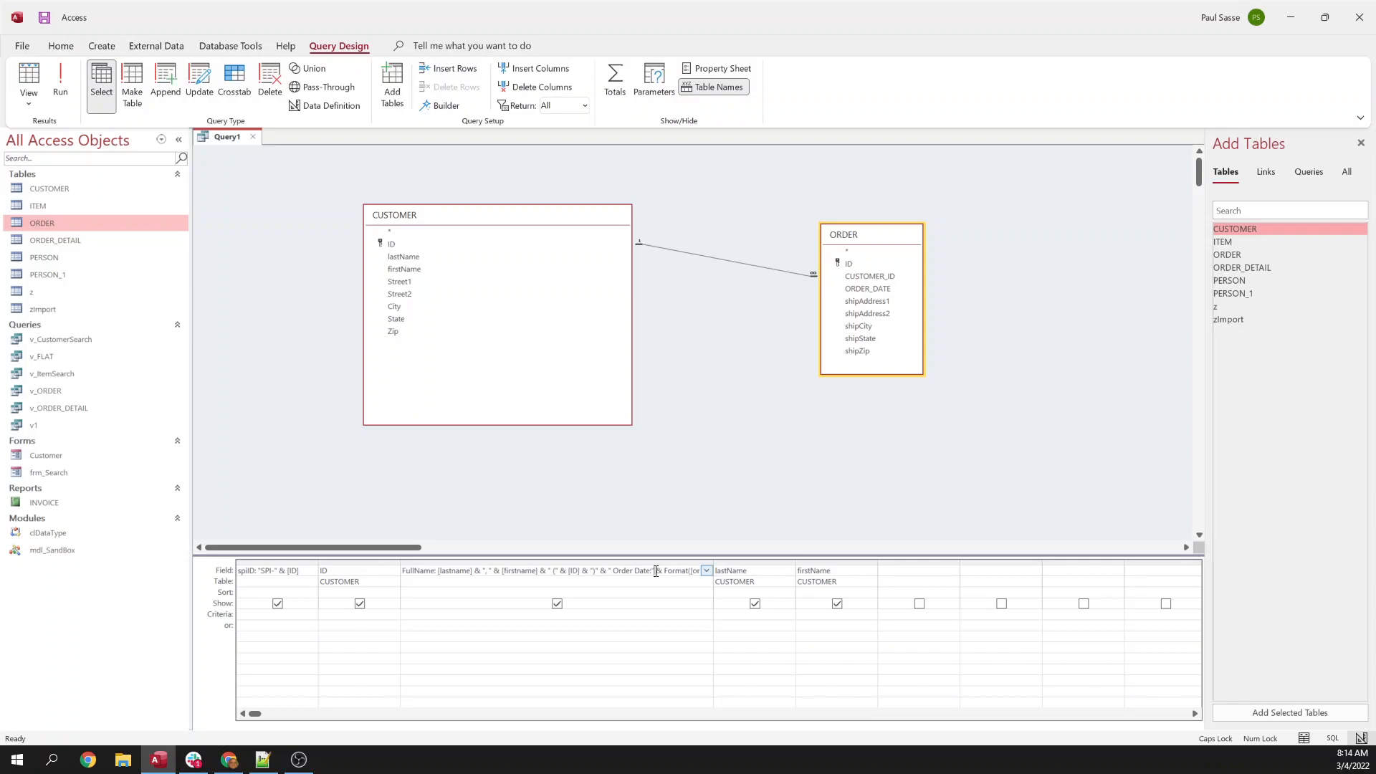
- Review the order date label and Format function of the FullName expression in the Zoom window
key("shift+F2")
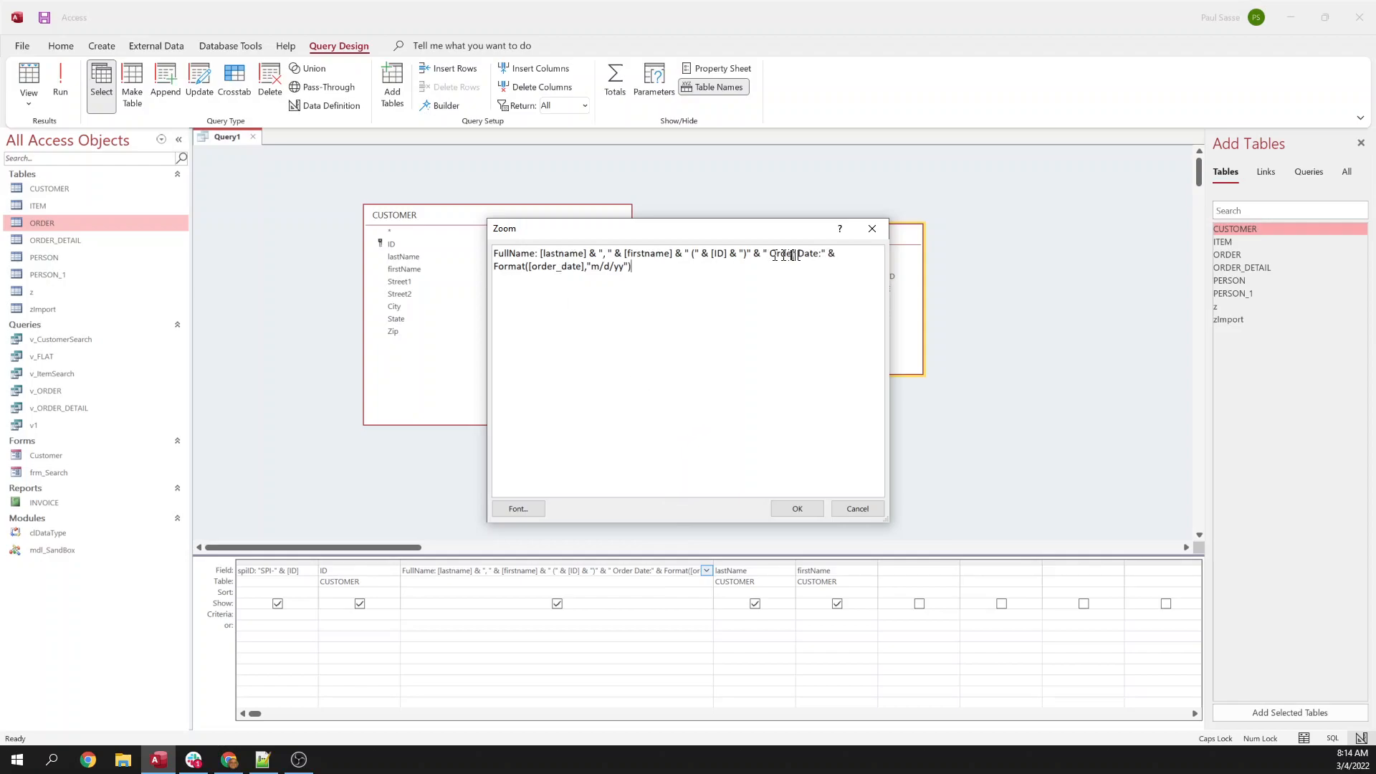
left_click_drag(764, 254, 818, 254)
left_click(504, 266)
left_click_drag(654, 229, 678, 298)
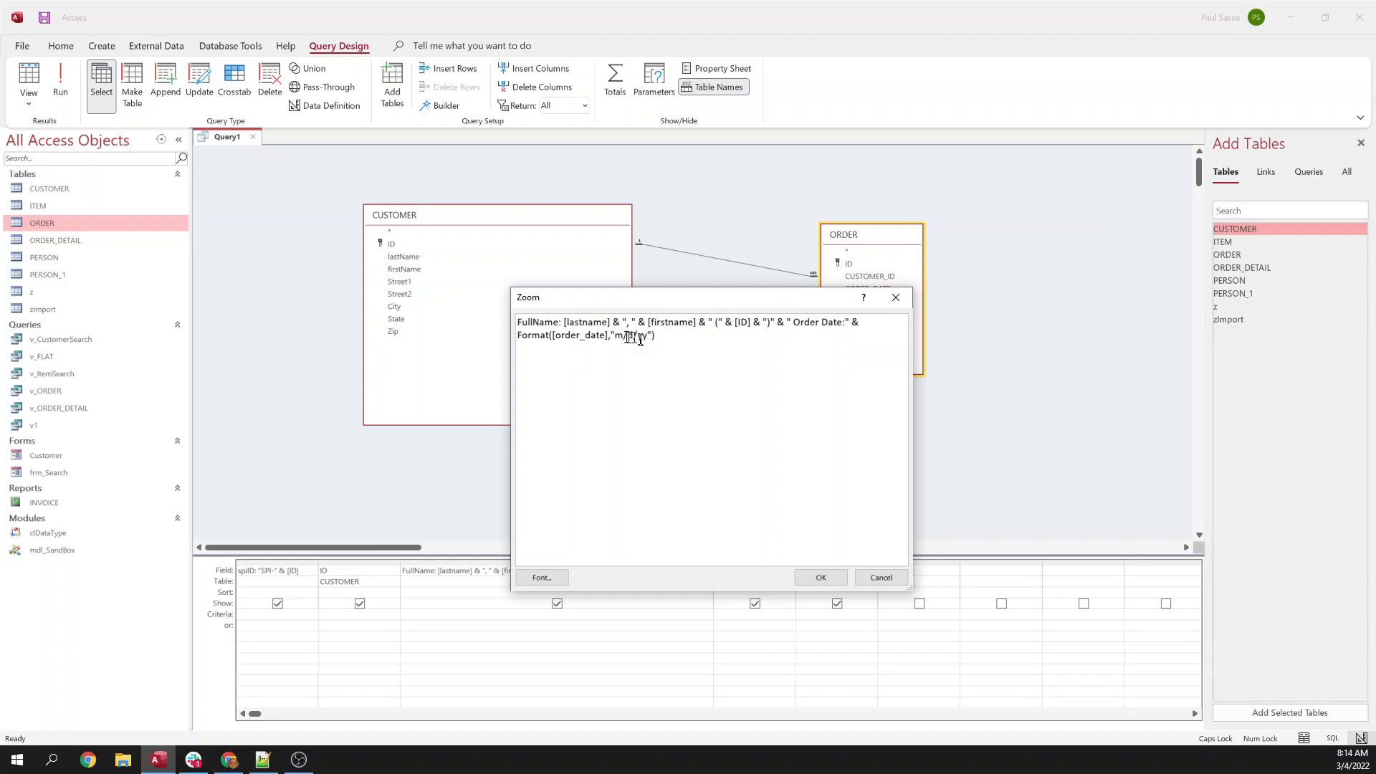
left_click(821, 577)
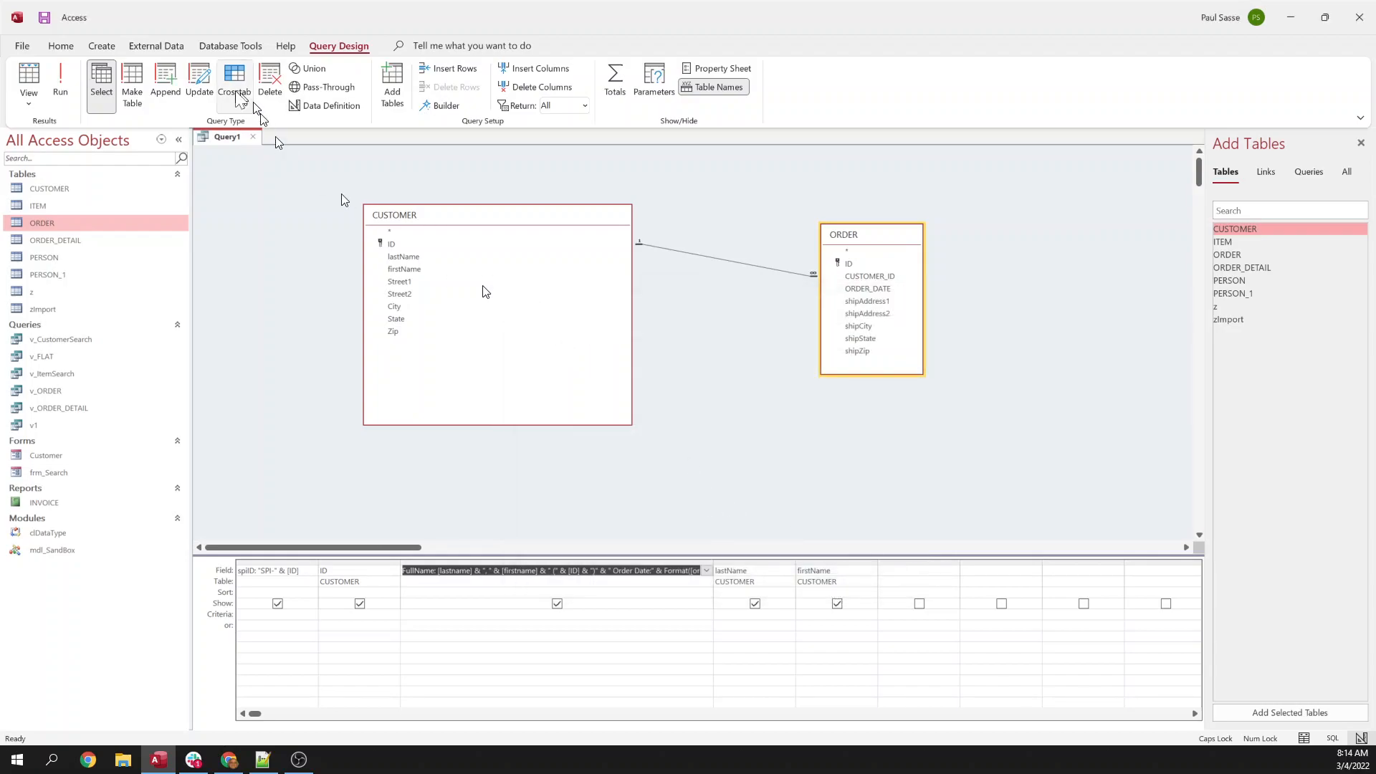
- Add the ORDER_DATE field of the ORDER table to the query between FullName and lastName
right_click(226, 137)
left_click(867, 290)
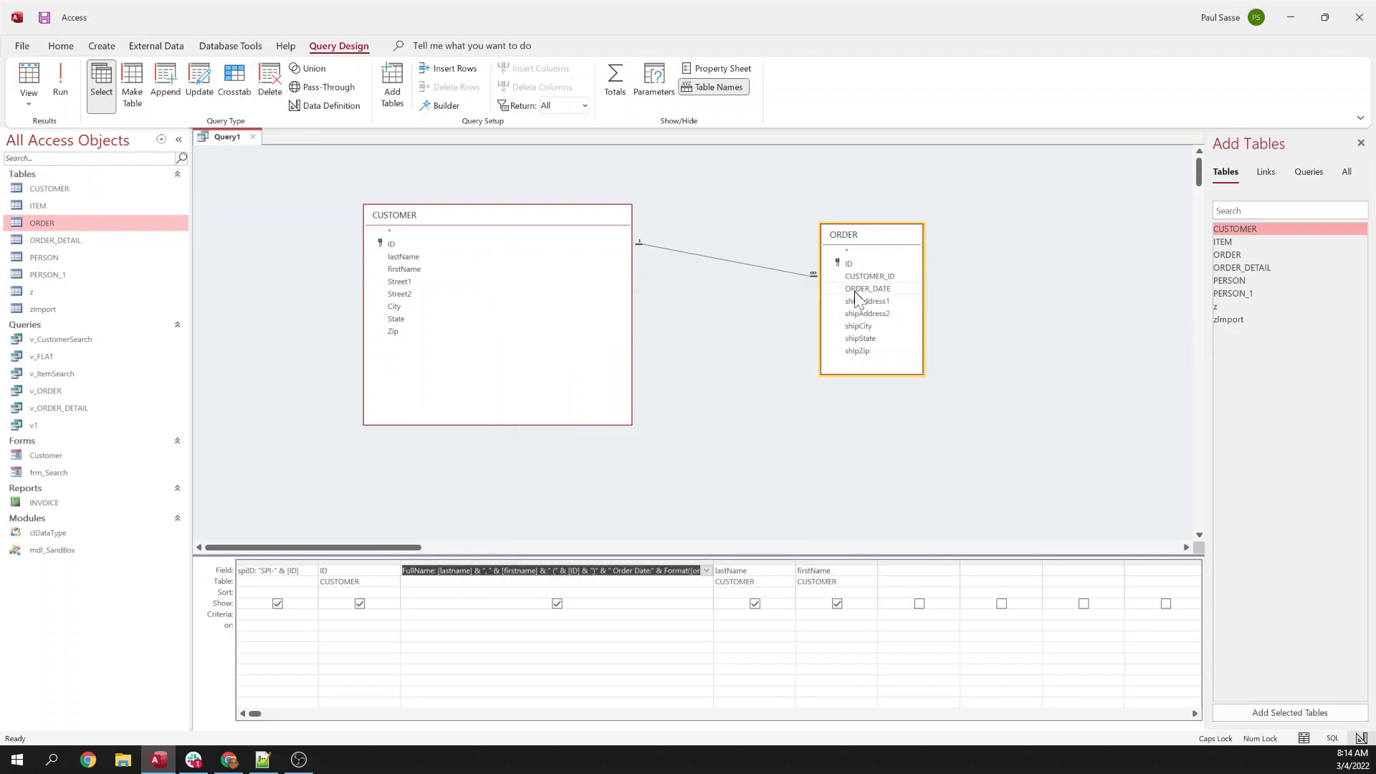
left_click(865, 289)
left_click_drag(865, 290, 756, 571)
- Try to show the query in Datasheet view
right_click(224, 137)
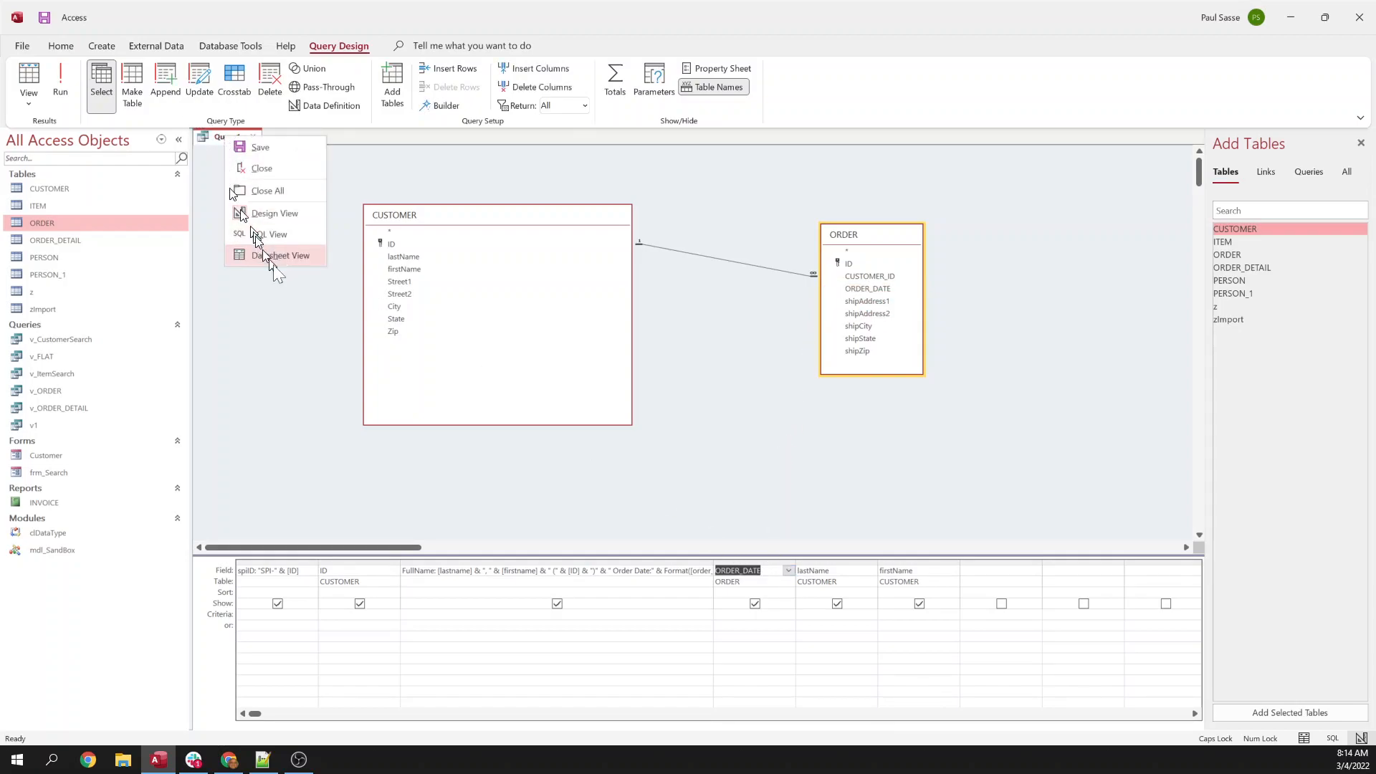
left_click(265, 257)
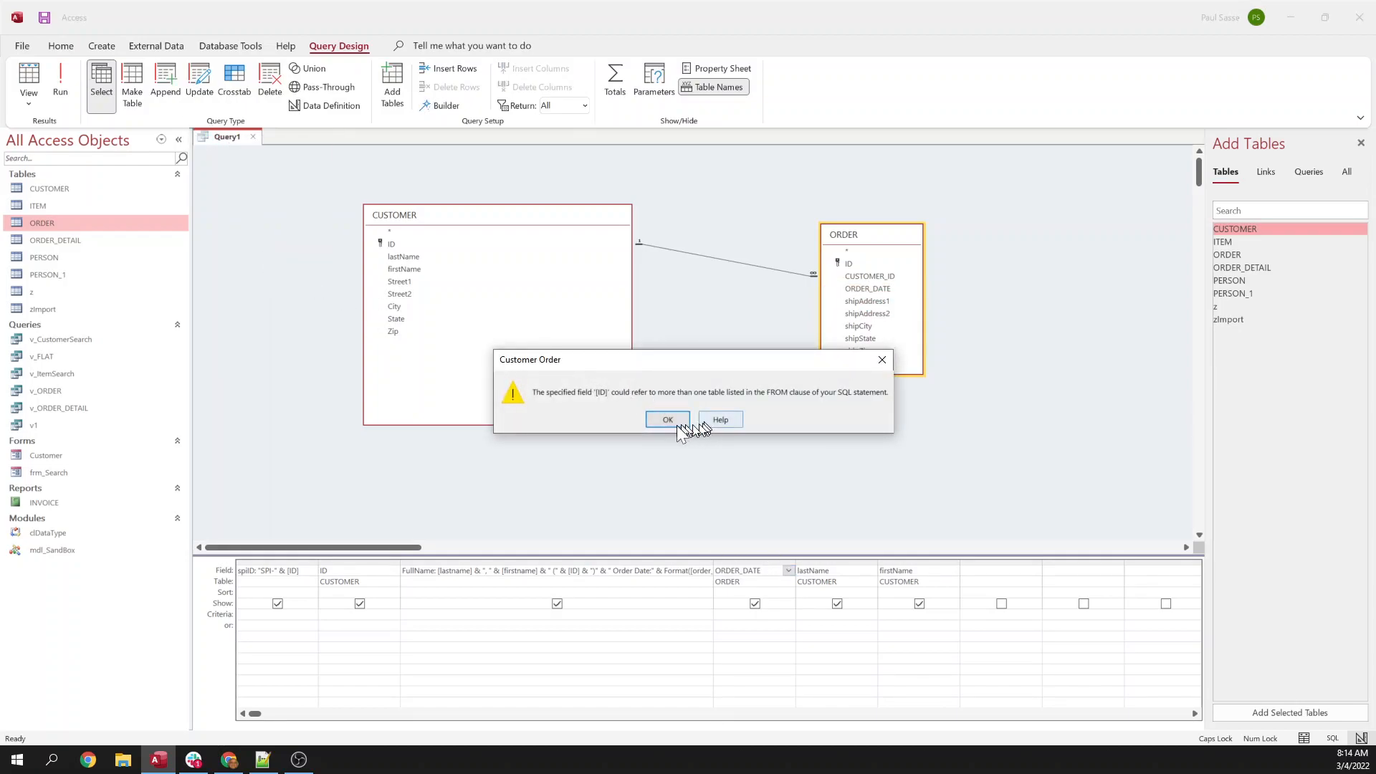
left_click(656, 420)
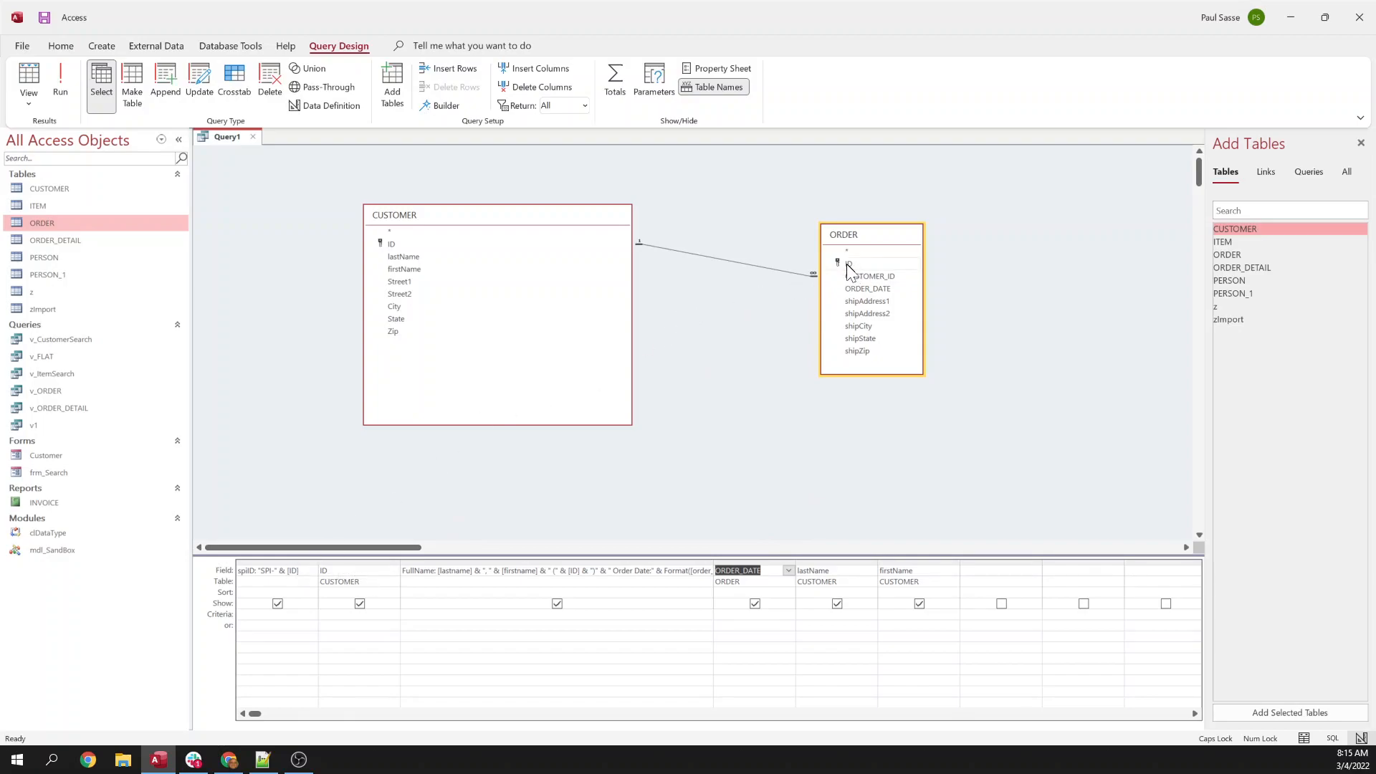
- Qualify [ID] with the CUSTOMER table in the spiID expression and check the result in the Zoom window
left_click(299, 571)
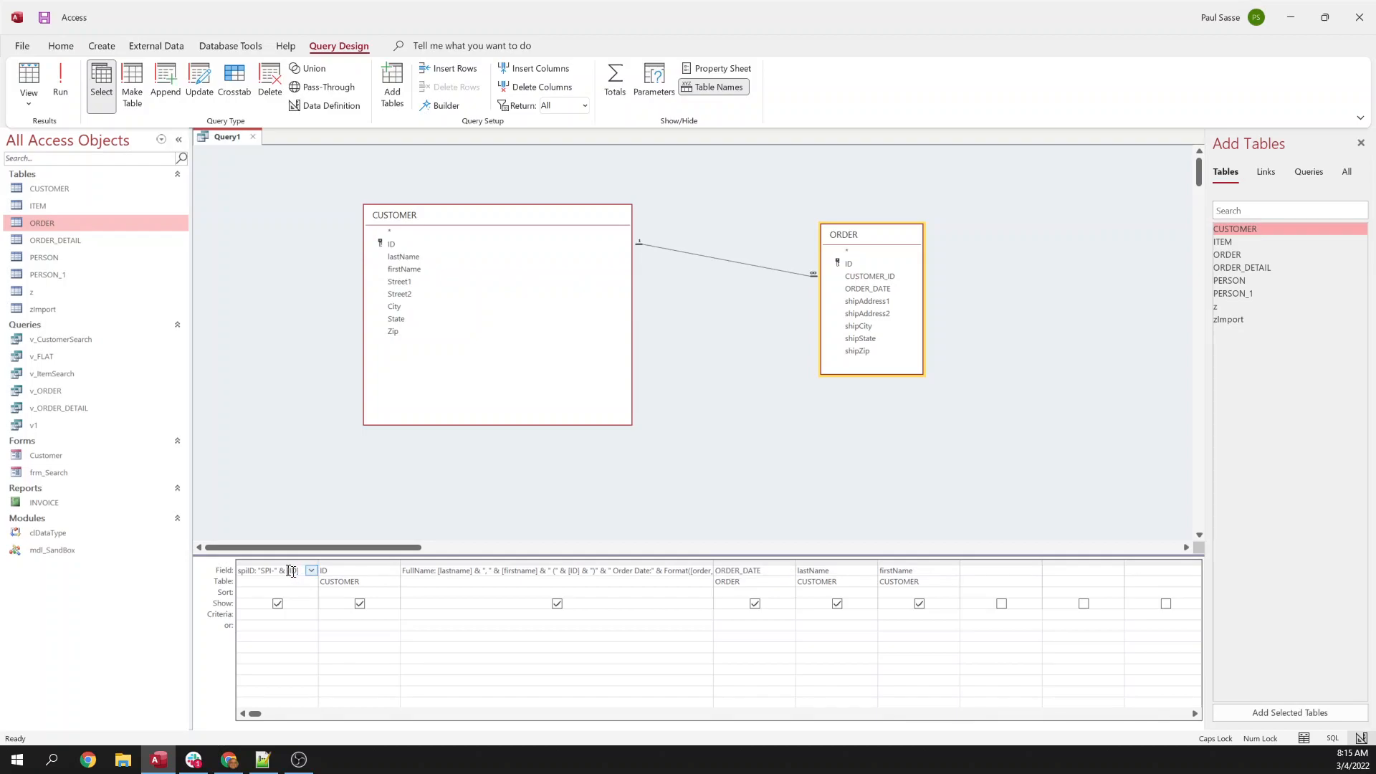
type("CUSTOMER.")
key("shift+F2")
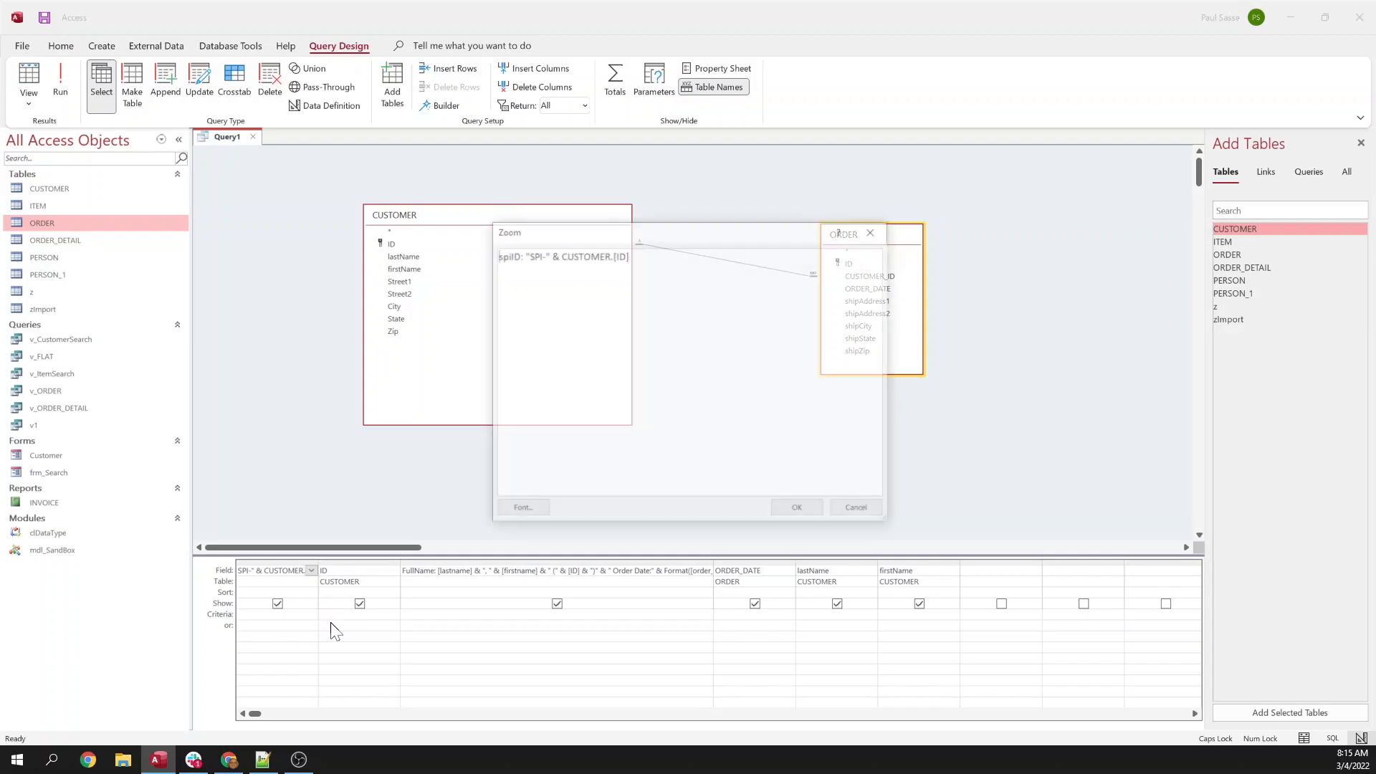
double_click(582, 253)
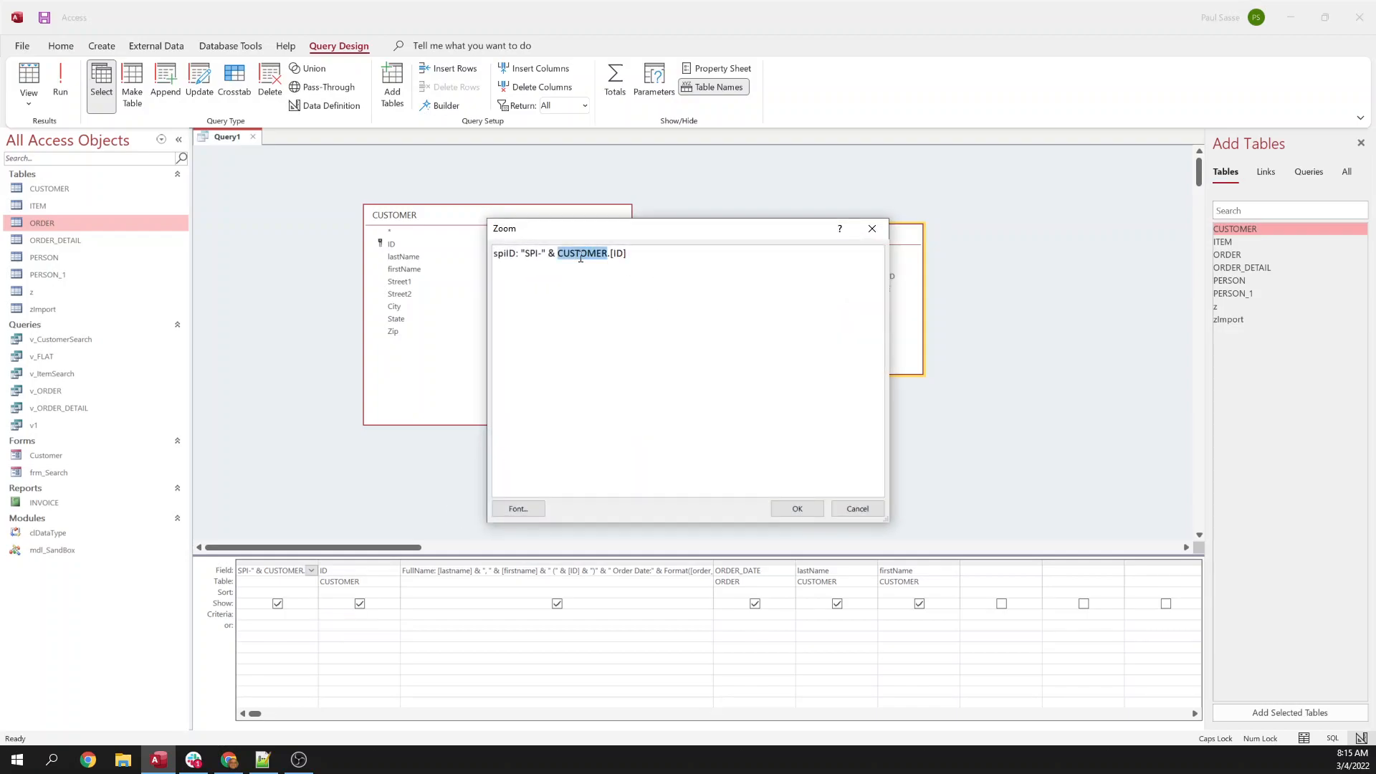
left_click(794, 508)
- Qualify [ID] with the ORDER table in the FullName expression
left_click(568, 572)
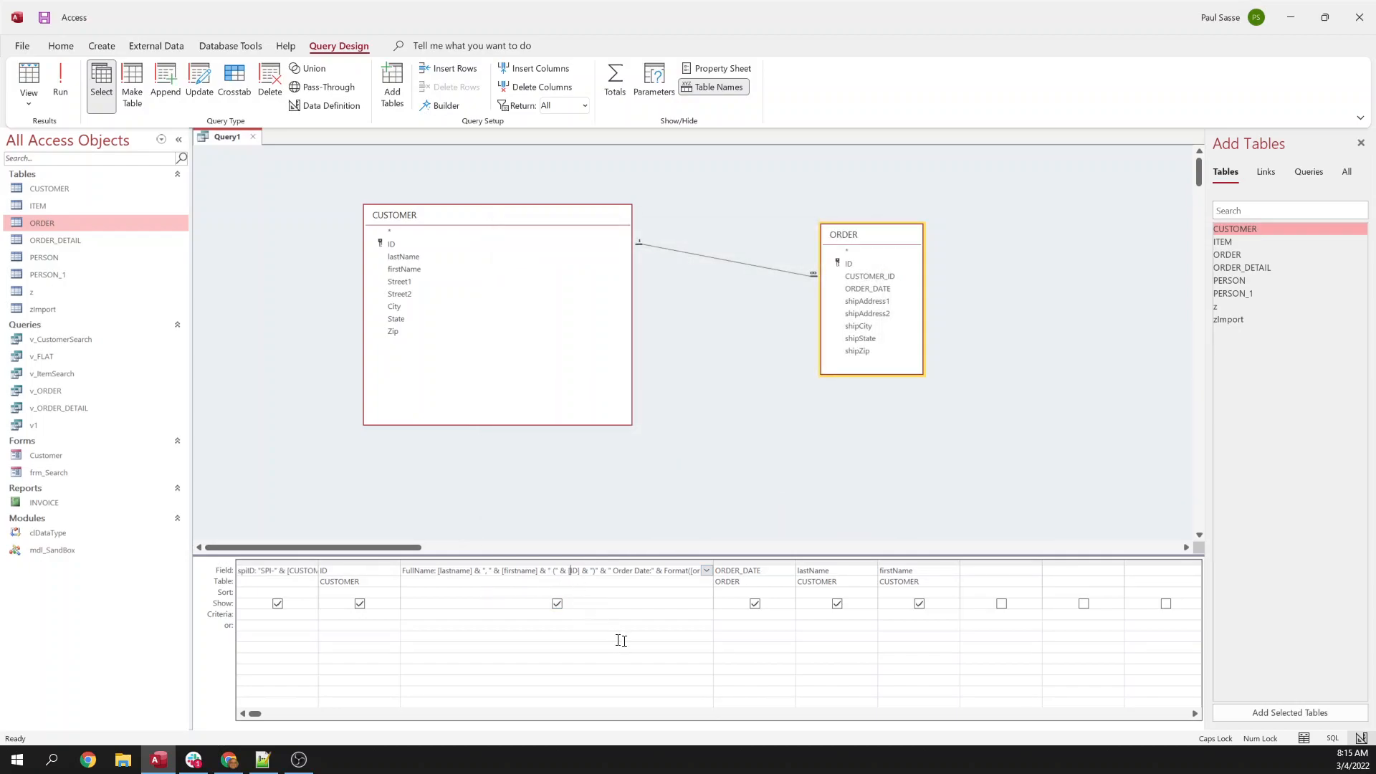
type("ORDER.")
left_click(590, 678)
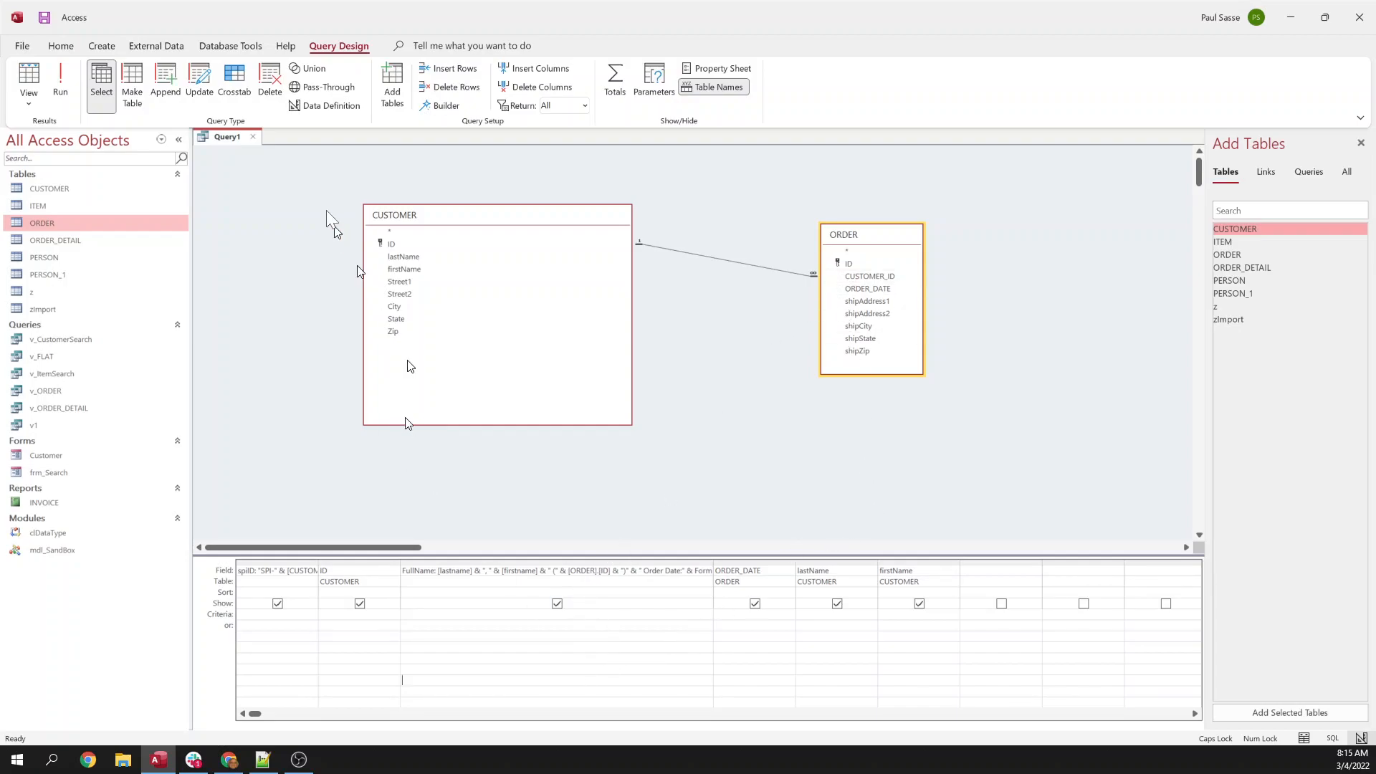
- Show the query in Datasheet view, fitting the FullName column to its contents, and examine the order ID in the first row
right_click(228, 137)
left_click(281, 251)
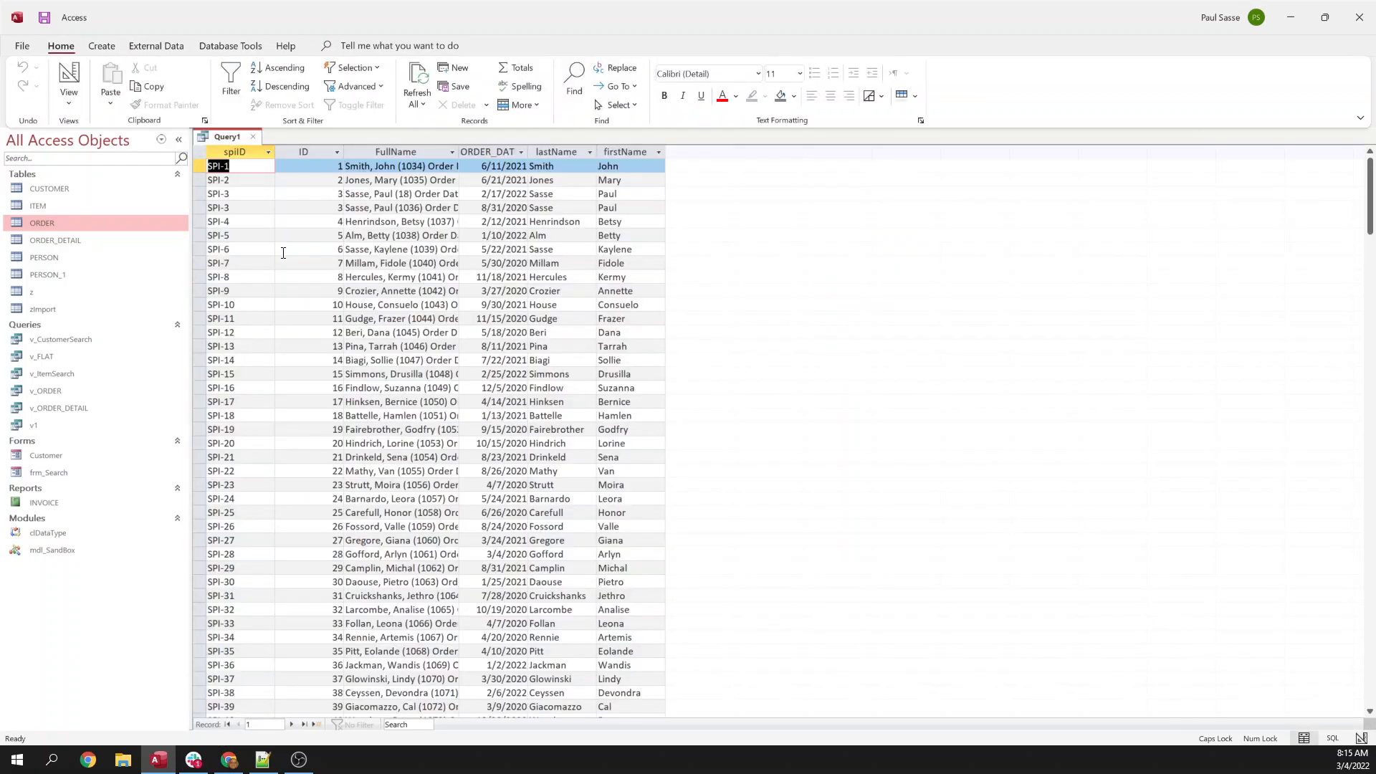
double_click(460, 152)
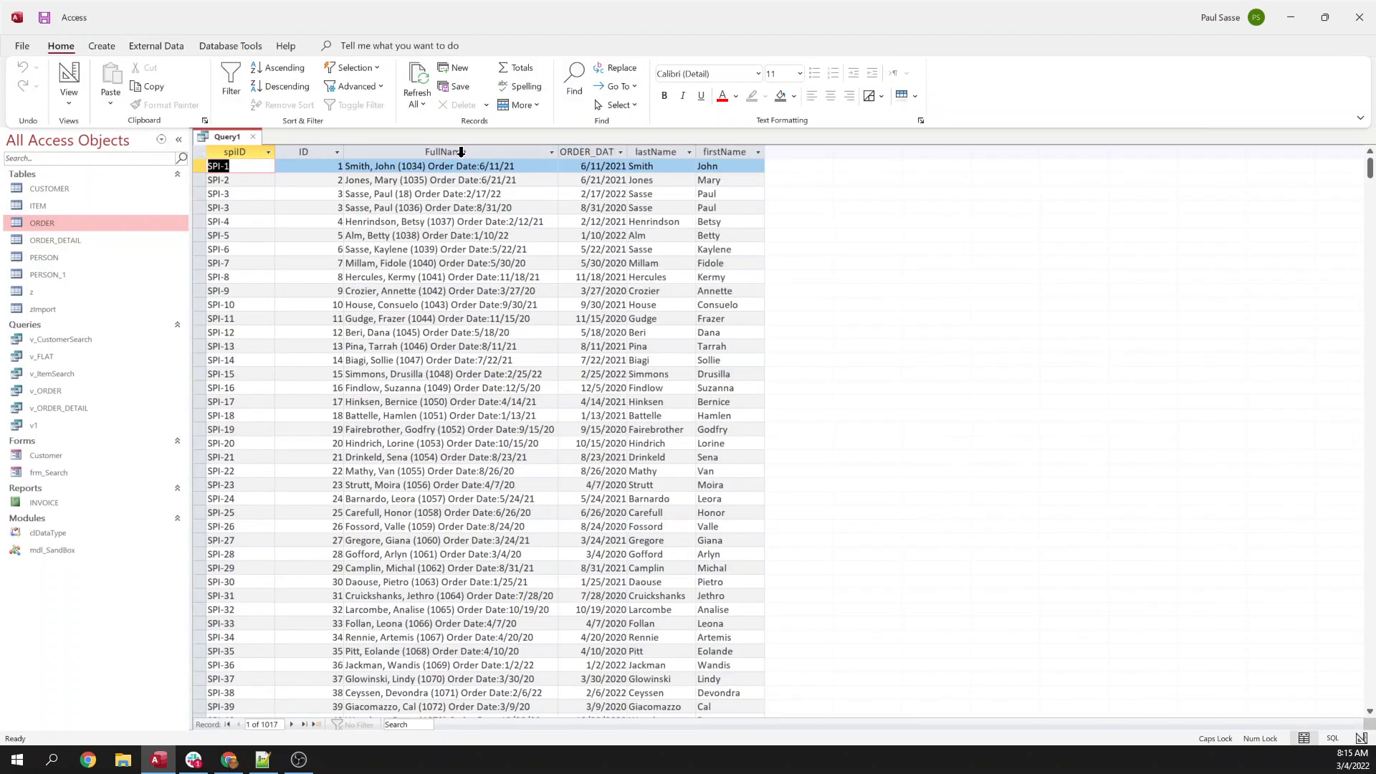
left_click(409, 165)
left_click_drag(332, 168, 389, 167)
double_click(412, 166)
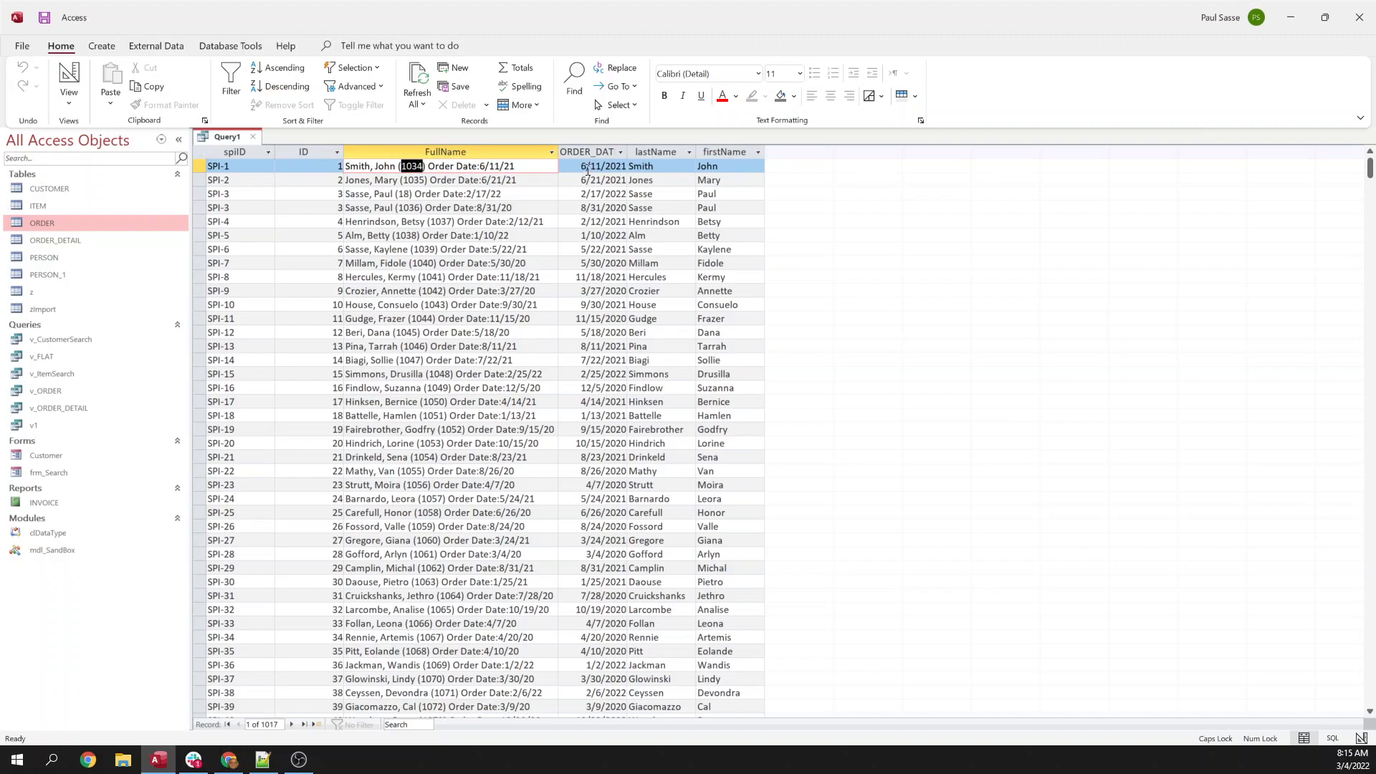
- Compare the date inside FullName with ORDER_DATE and fit the ORDER_DATE column to its contents
left_click(590, 165)
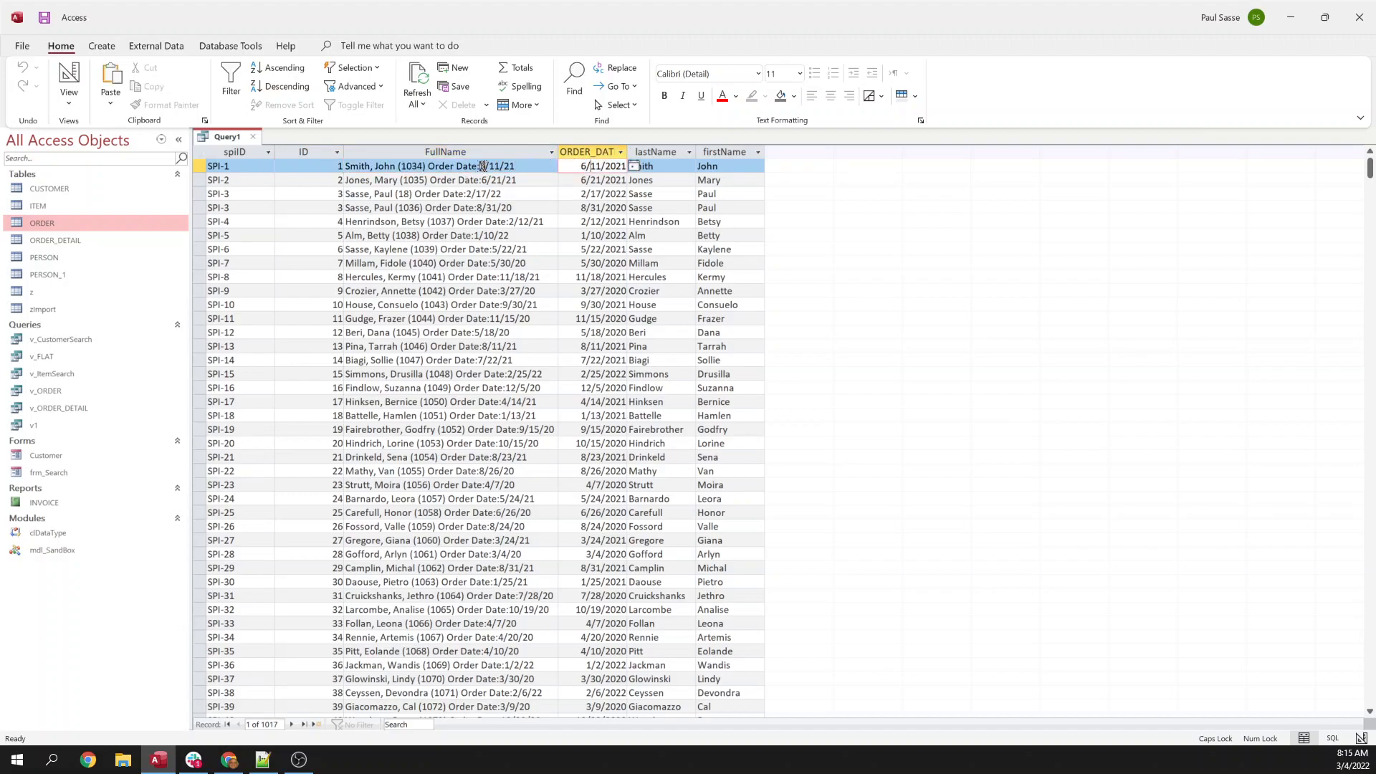
left_click_drag(484, 166, 514, 166)
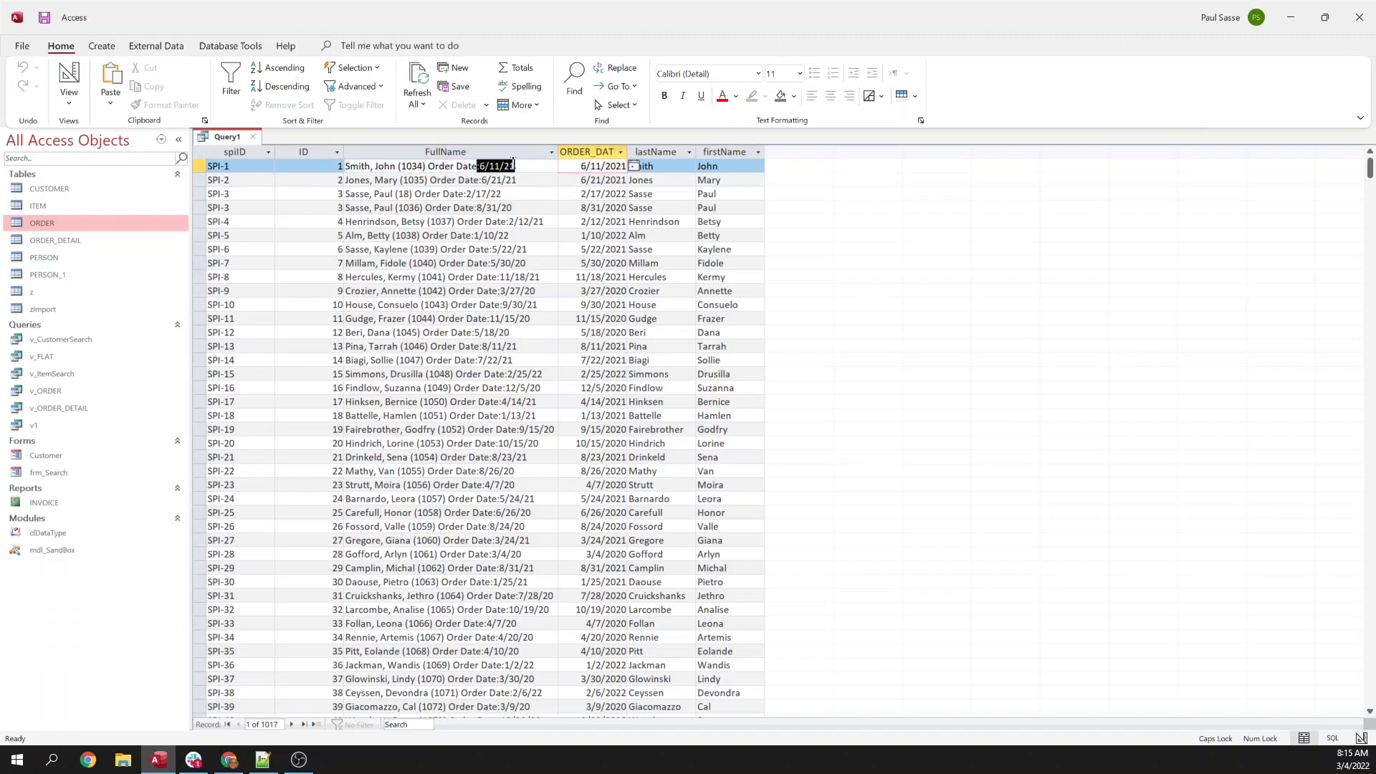
left_click(482, 180)
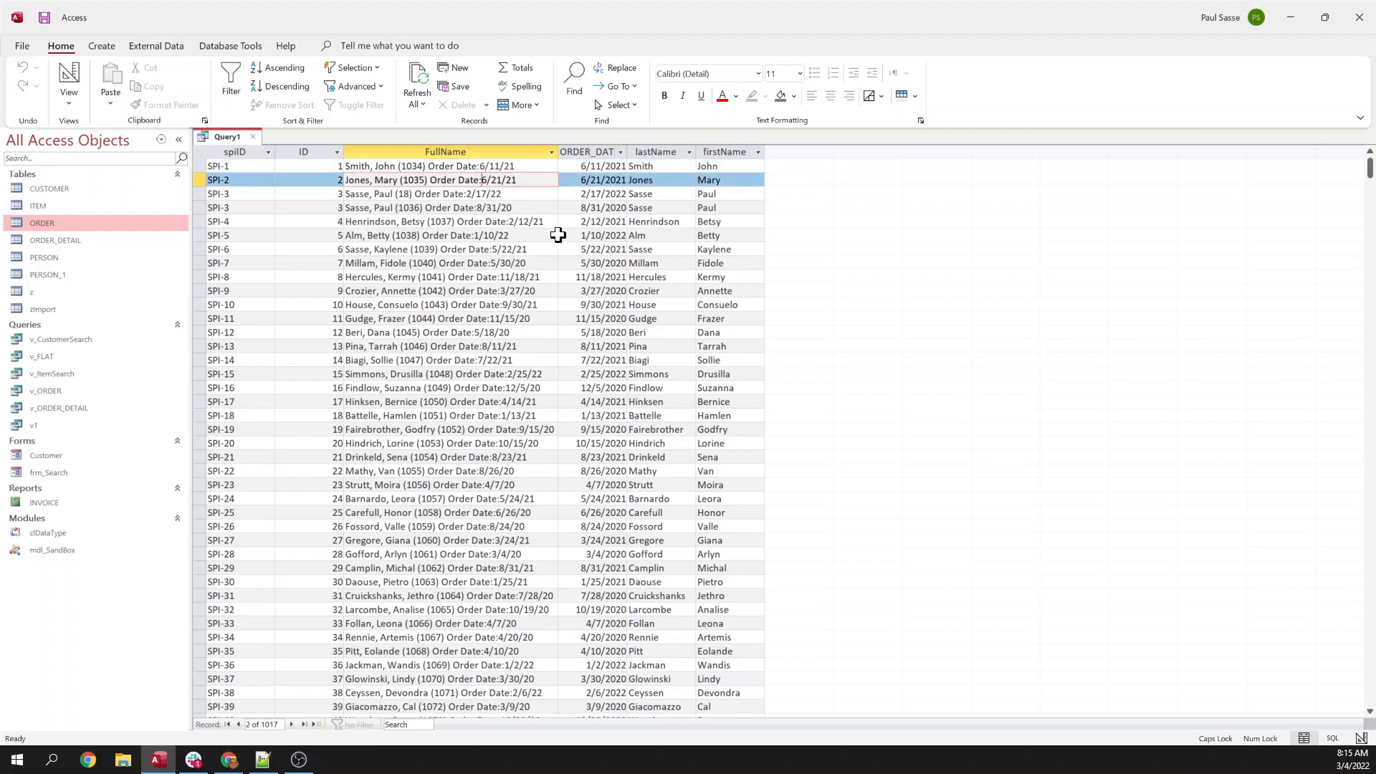
double_click(628, 151)
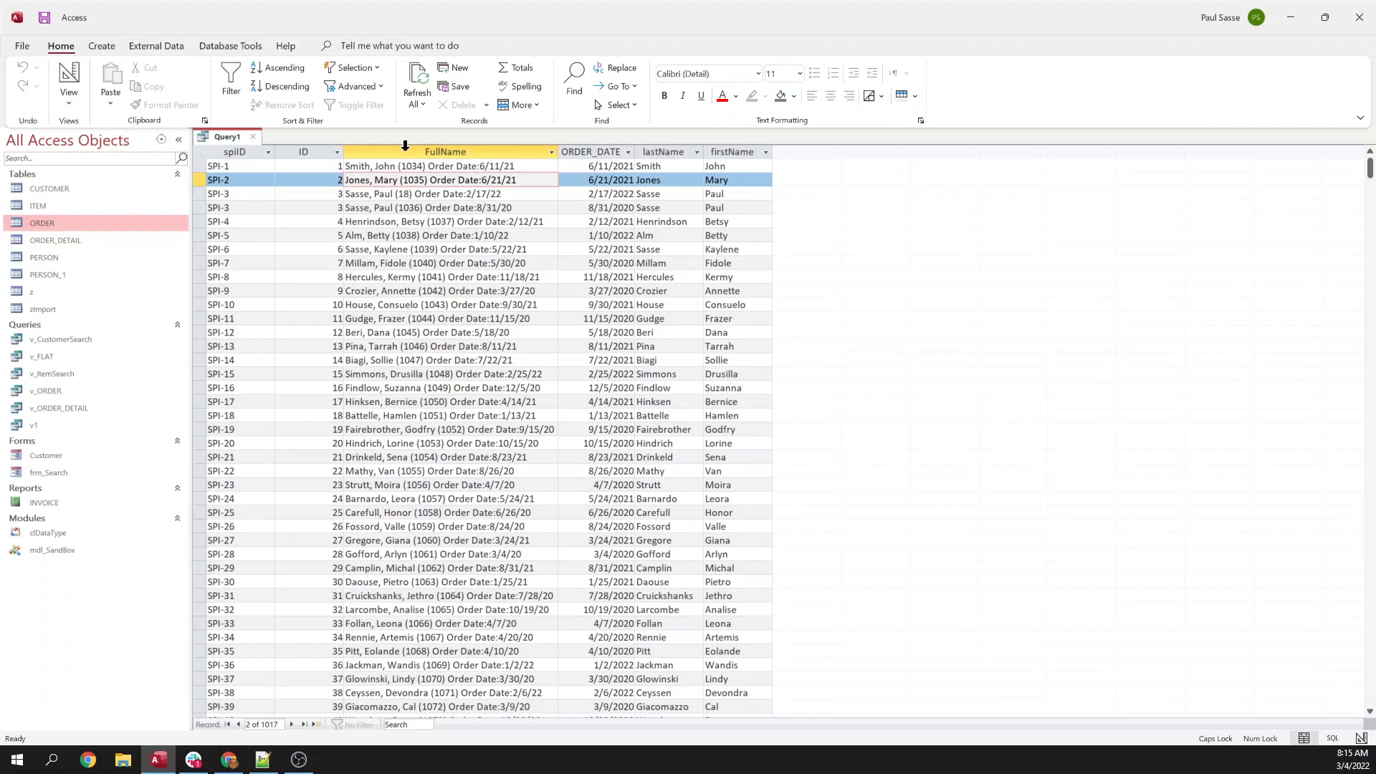
- Examine the name, order ID and order date parts of the concatenated FullName text in the first rows
left_click(376, 165)
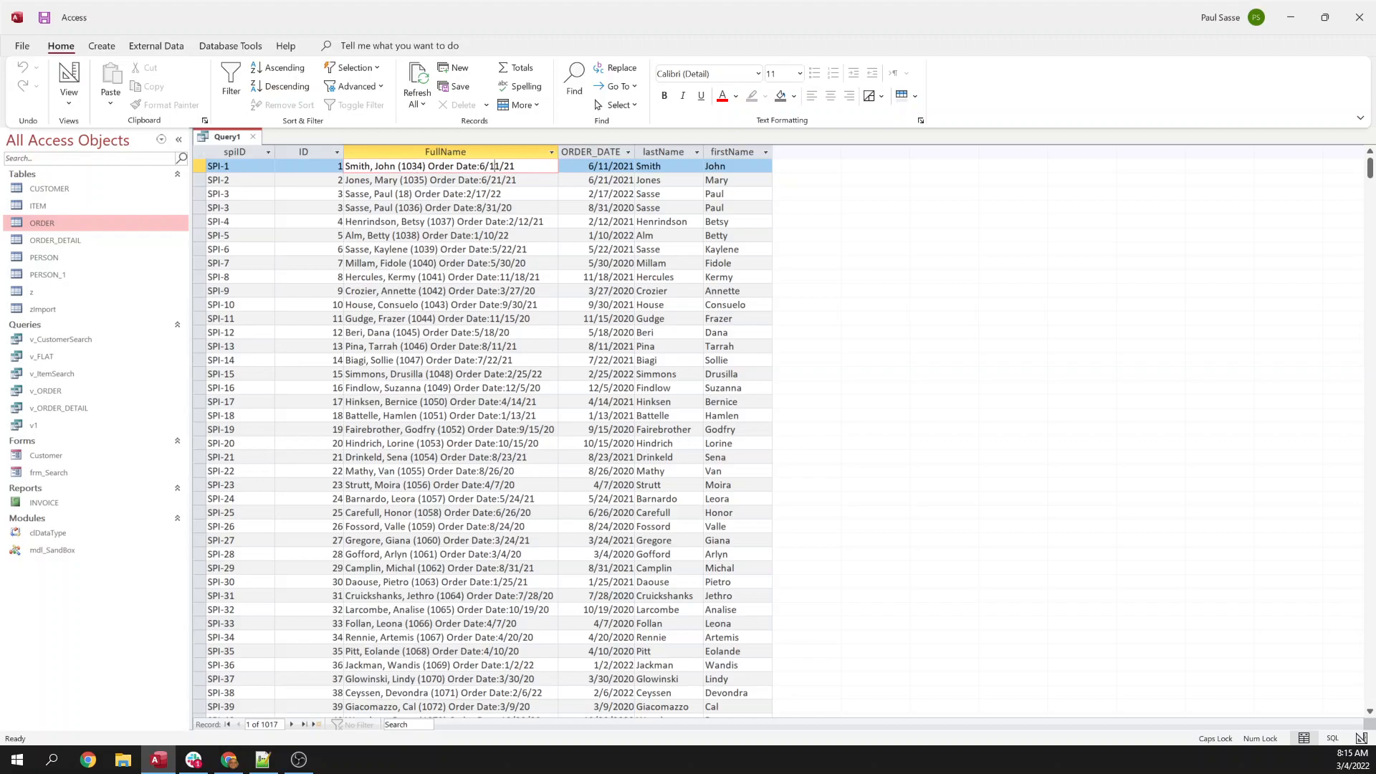
left_click_drag(473, 165, 434, 166)
left_click(428, 194)
left_click(407, 167)
mouse_move(299, 759)
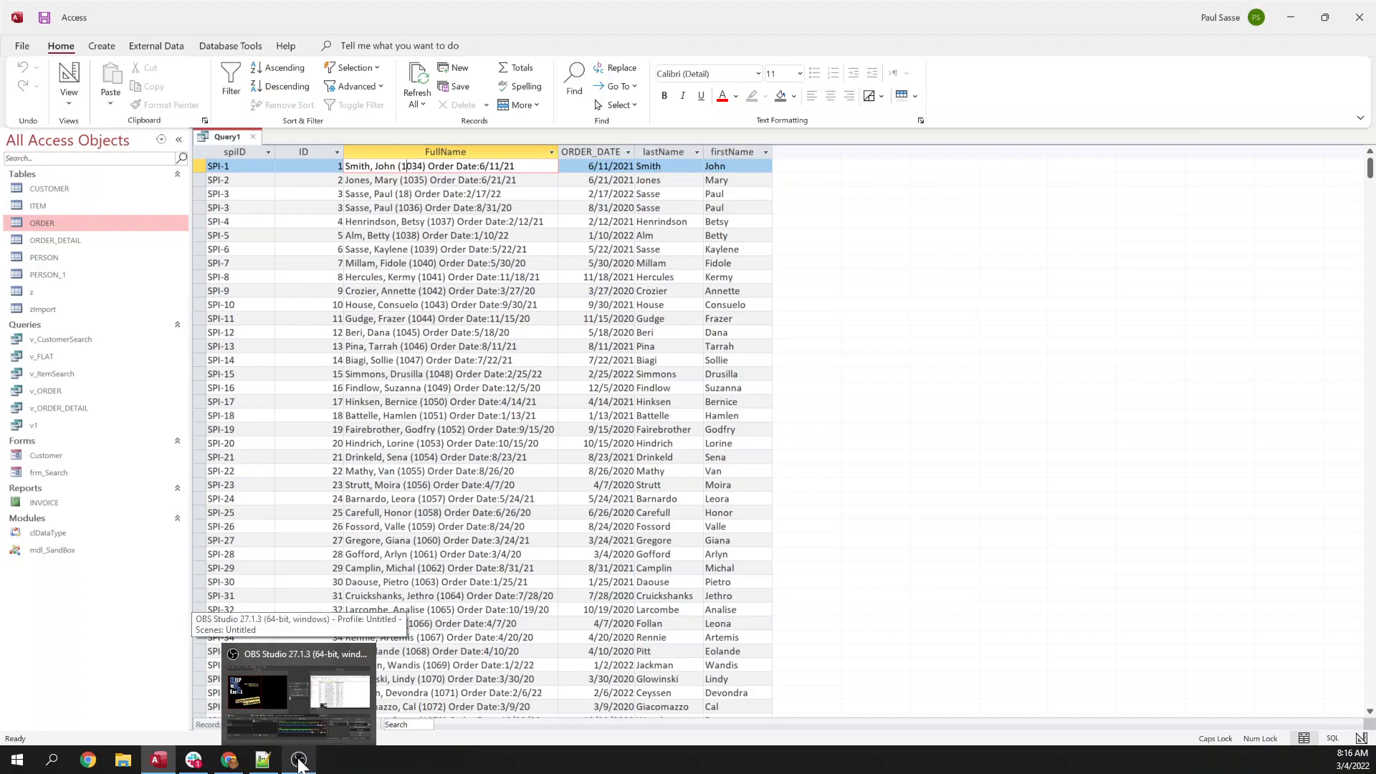
left_click(298, 759)
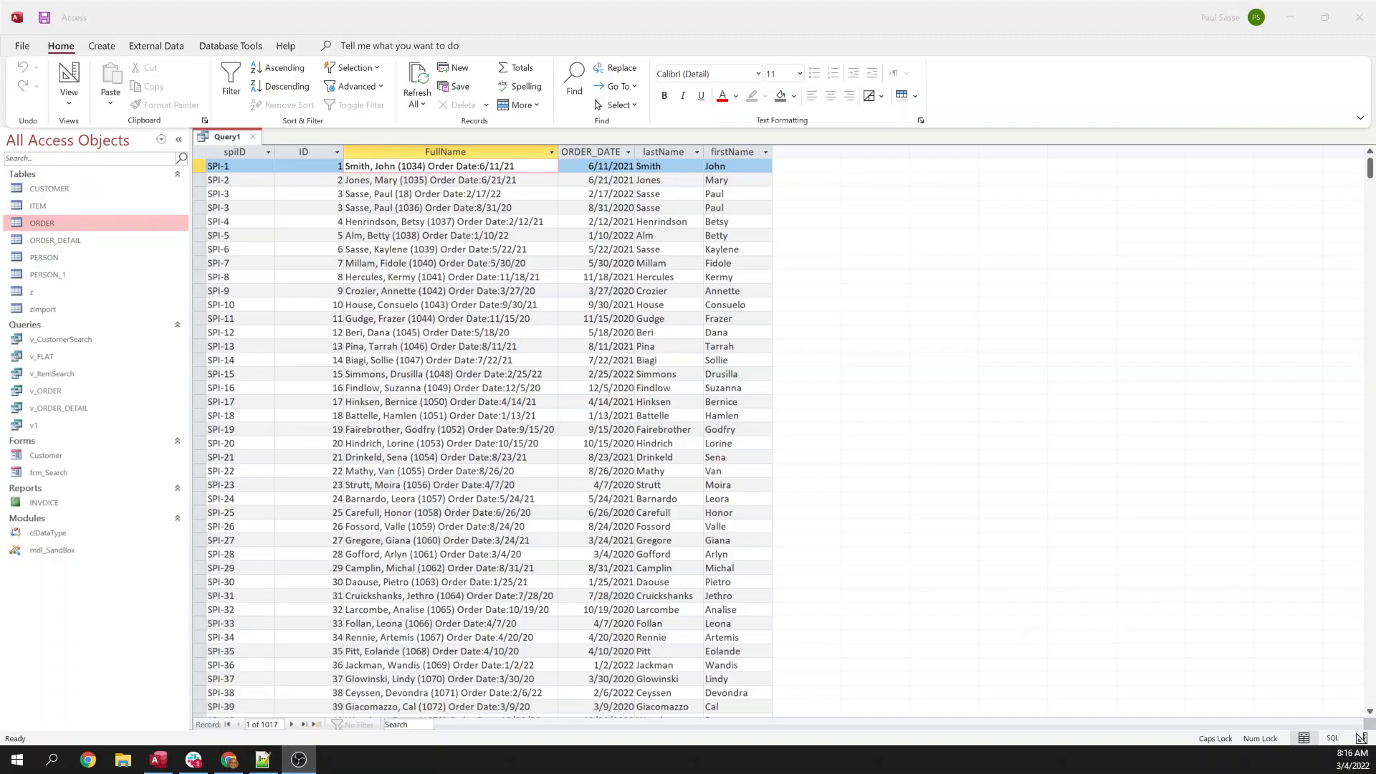